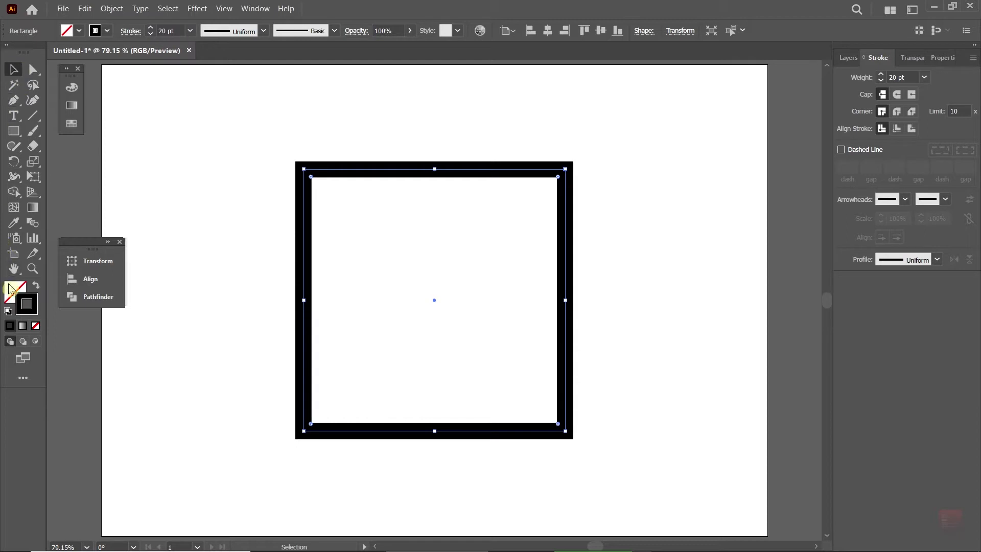
- Fill the black-outlined square with a bright green, settling on yellow-green CAE700
click(29, 292)
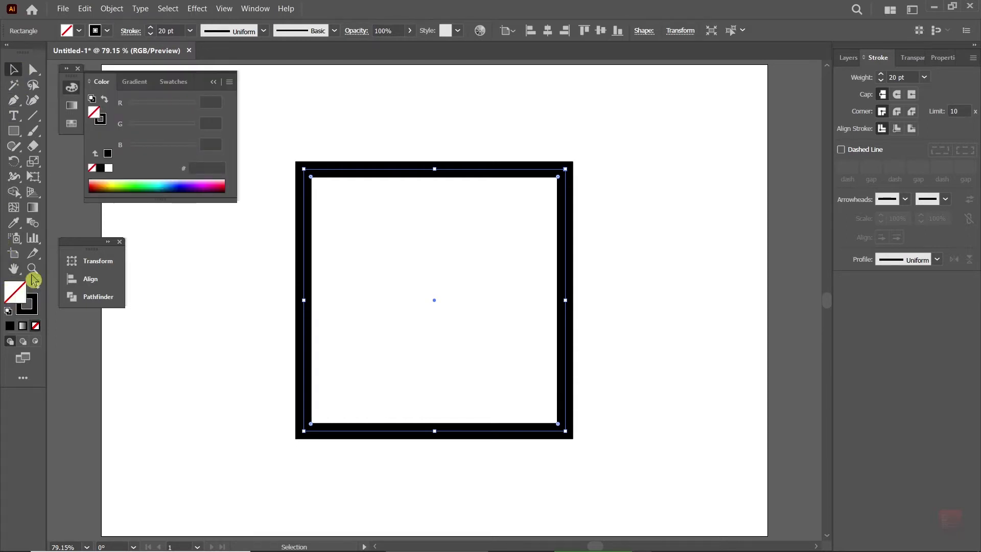
click(33, 310)
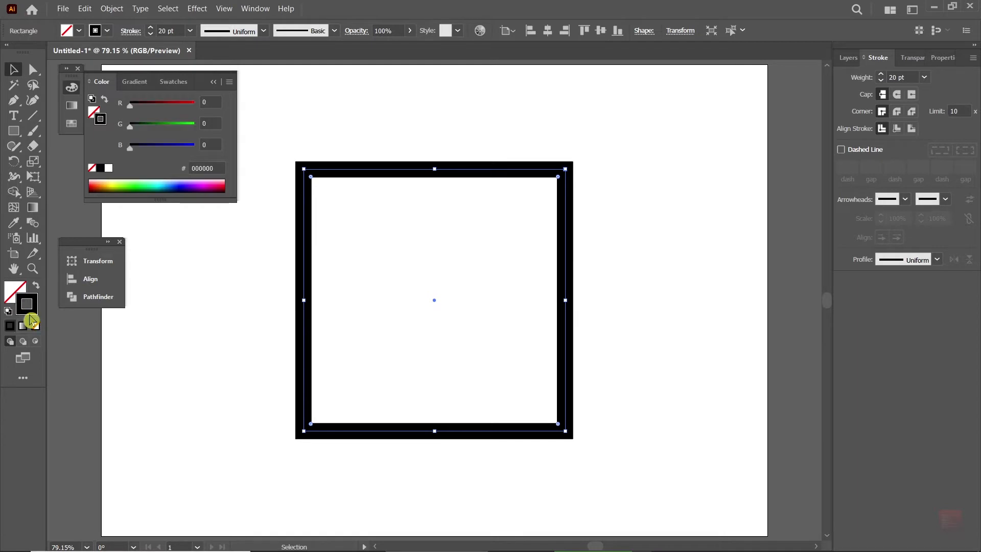
click(16, 291)
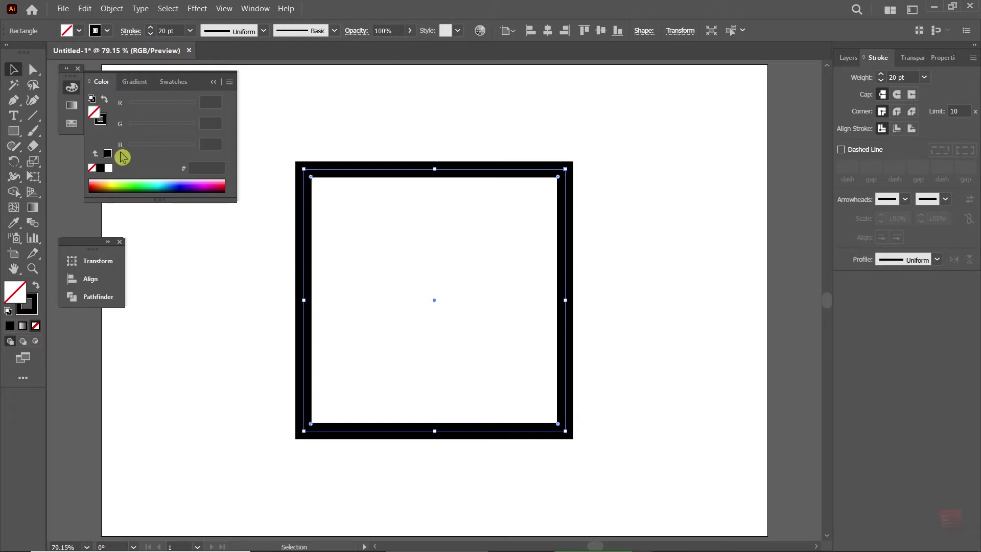
click(108, 183)
click(134, 183)
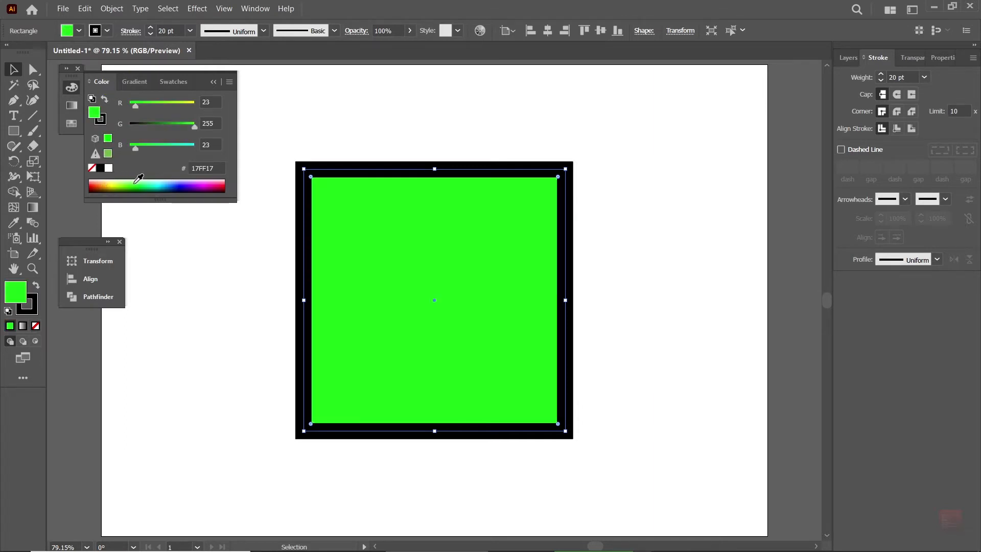
click(117, 182)
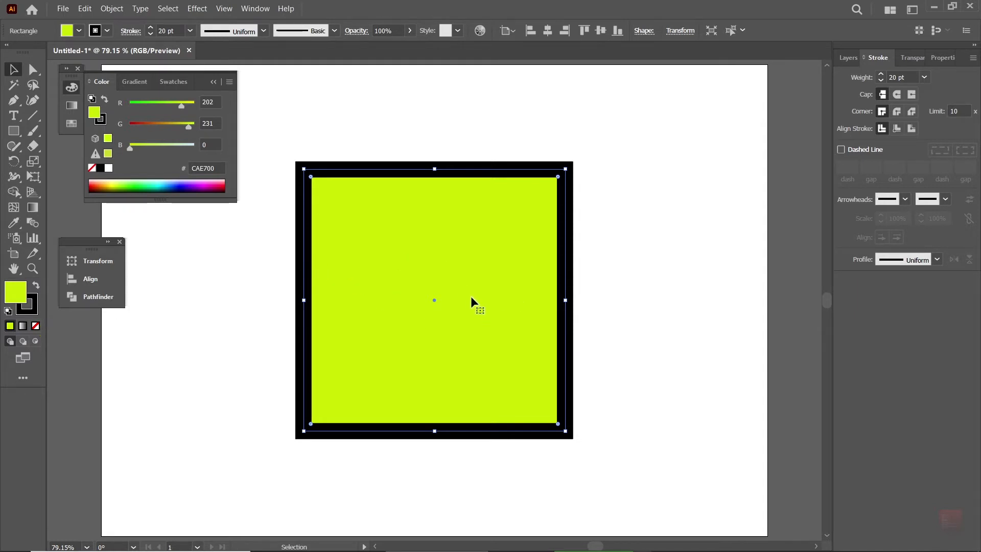
- Remove the square's fill and set its stroke weight to 0.25 pt
click(37, 326)
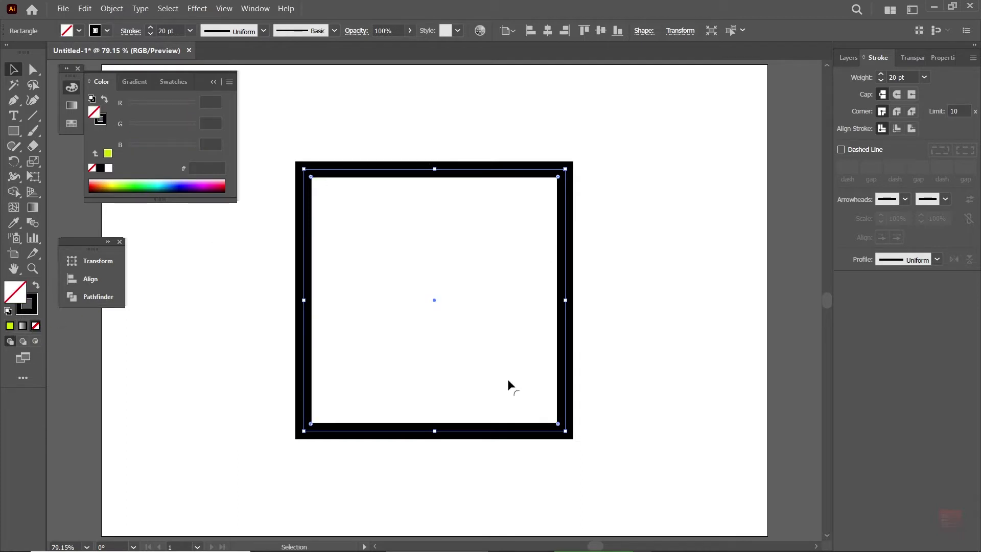
click(32, 310)
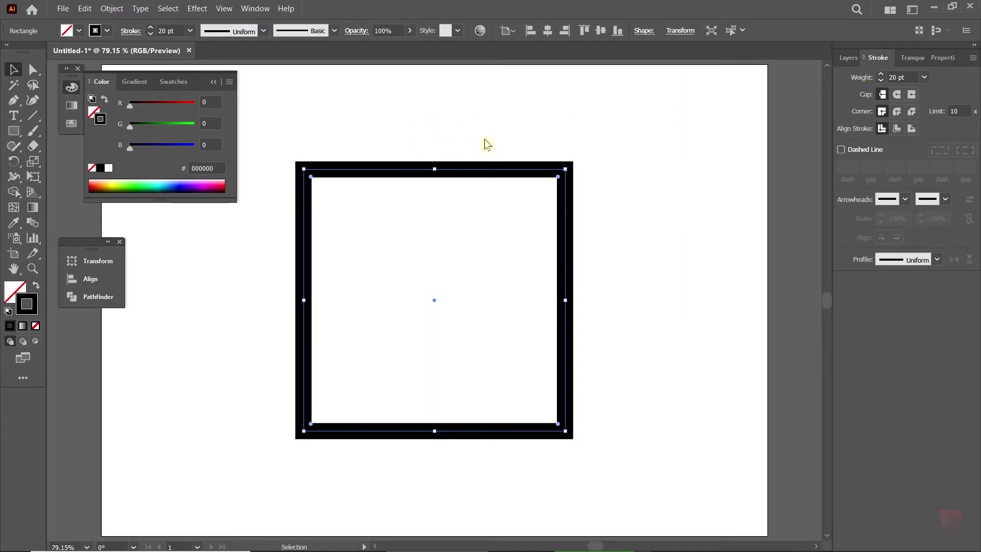
click(925, 78)
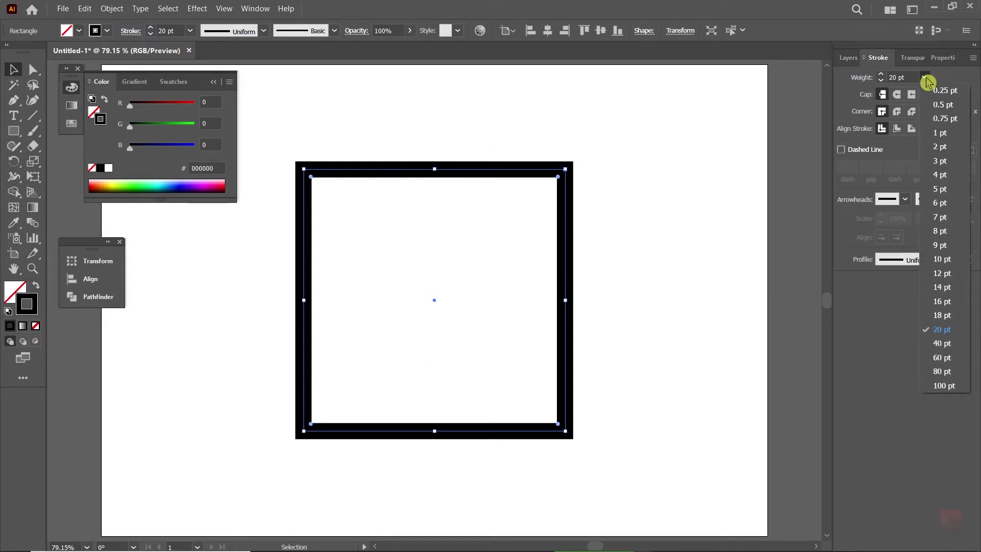
click(951, 95)
click(583, 219)
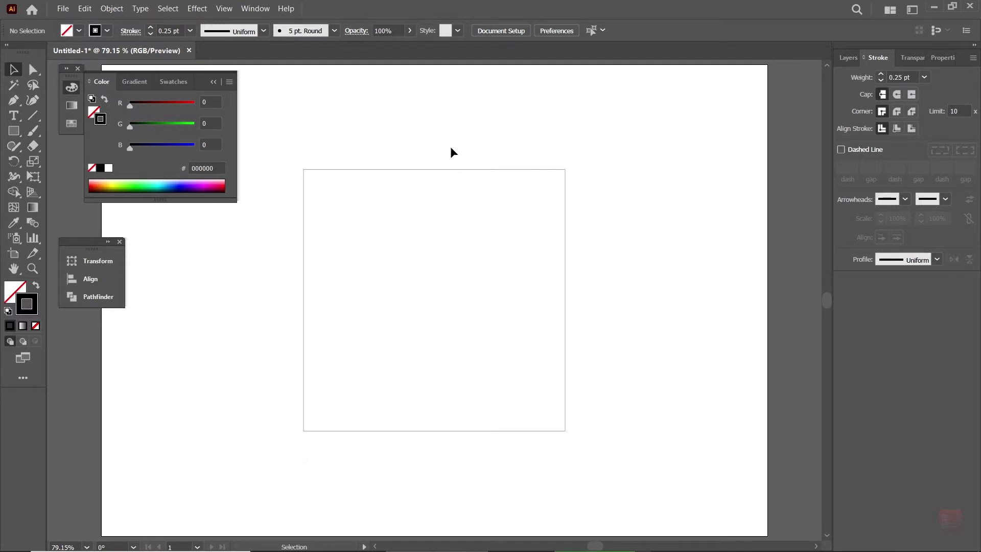
- Select the square and set its stroke weight to 100 pt
drag(451, 152, 483, 237)
click(925, 80)
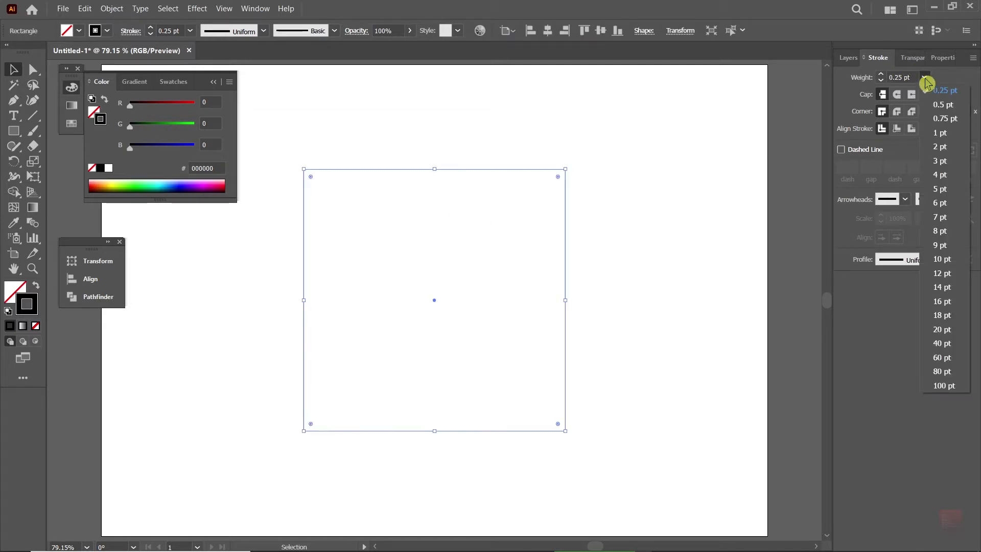
click(951, 387)
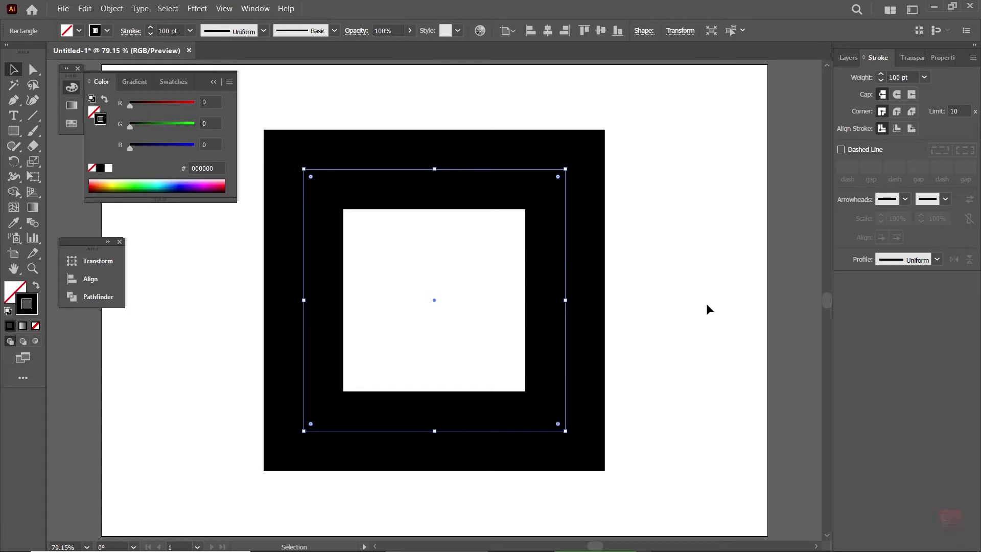
- Enter a custom stroke weight of 0.1 pt for the square
click(924, 77)
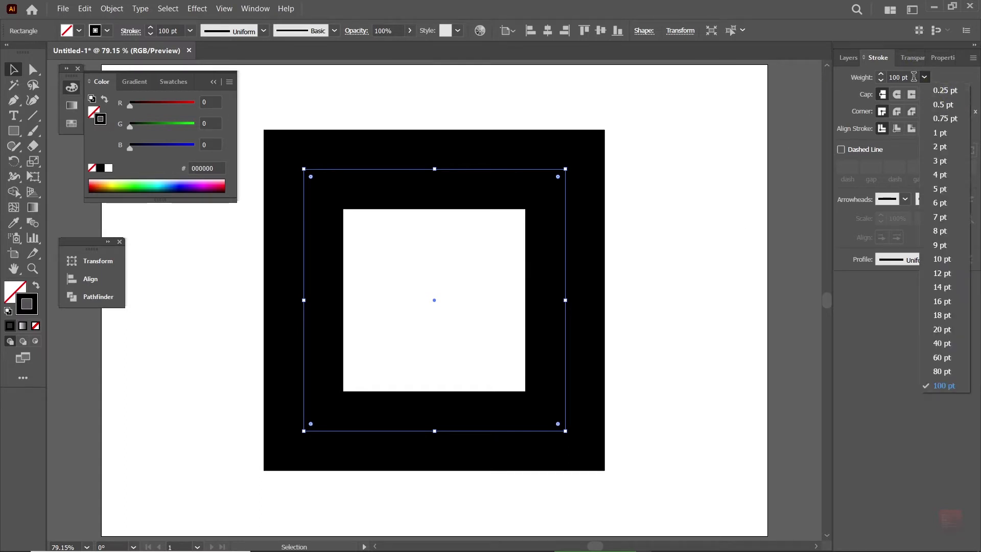
click(918, 79)
click(914, 76)
drag(914, 77, 850, 79)
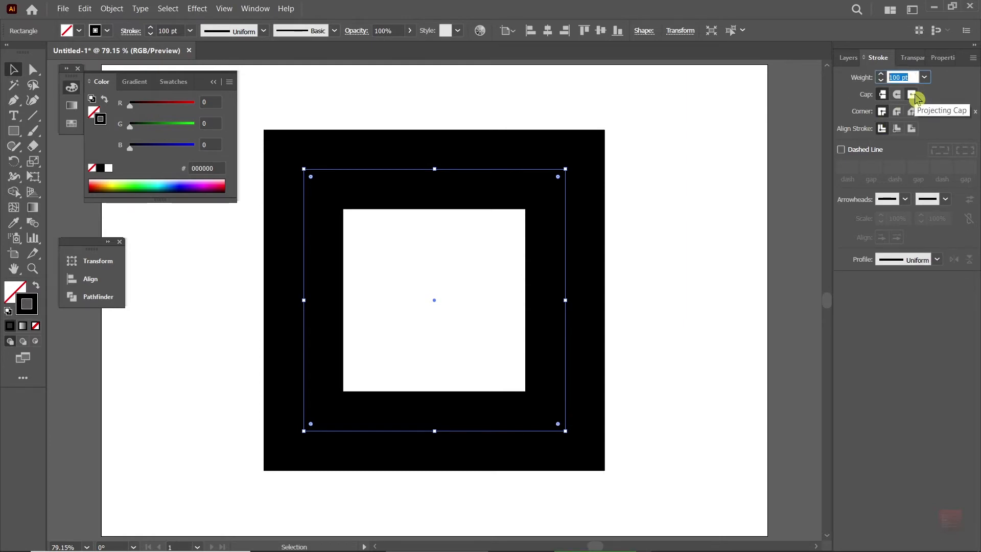
key(BackSpace)
key(Return)
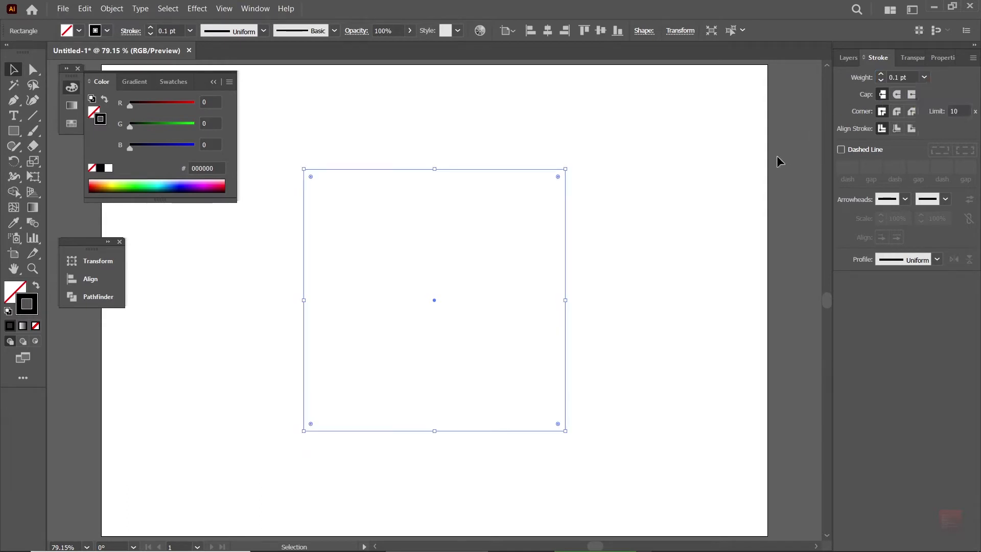
- Reselect the thin square and enter a custom stroke weight of 300 pt
click(722, 167)
drag(402, 133, 474, 281)
click(925, 77)
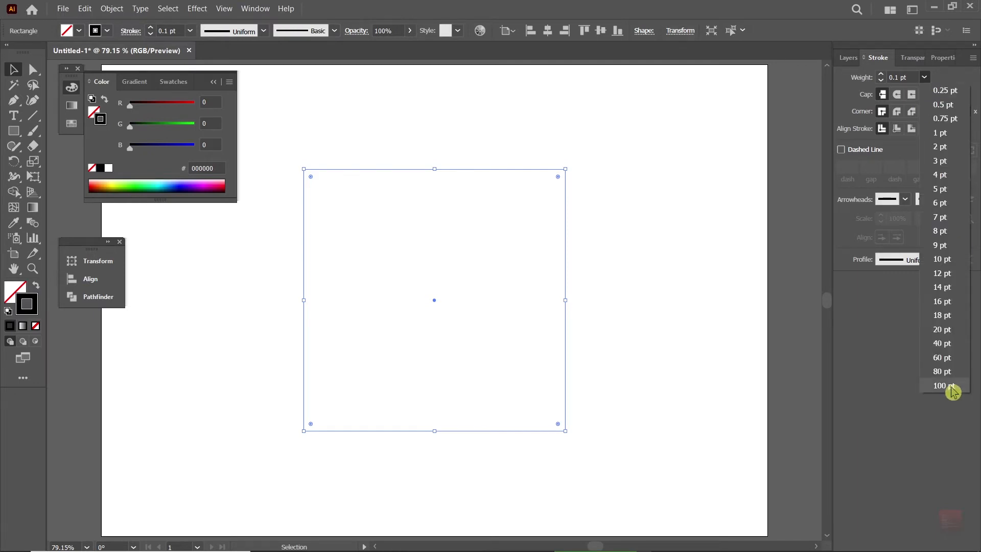
click(902, 77)
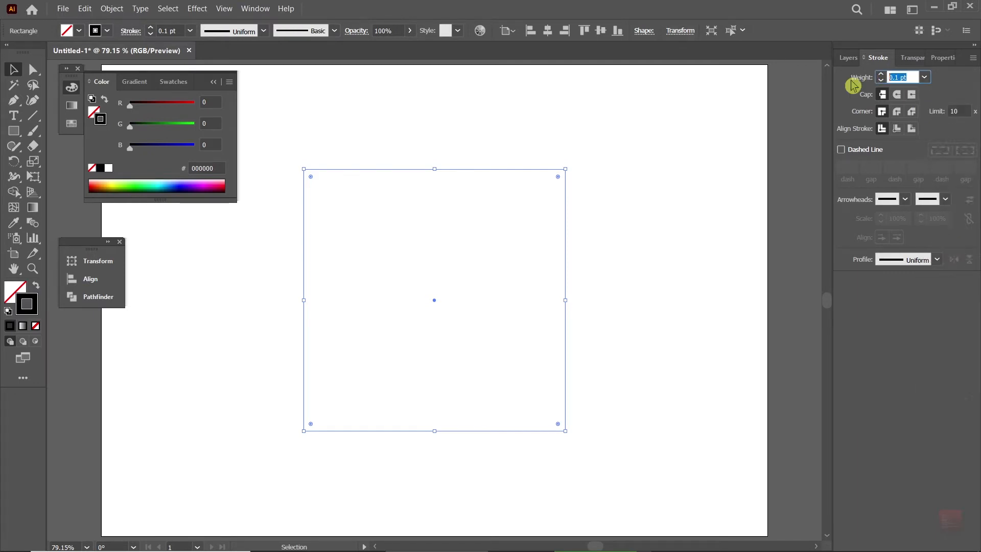
text(300)
key(Return)
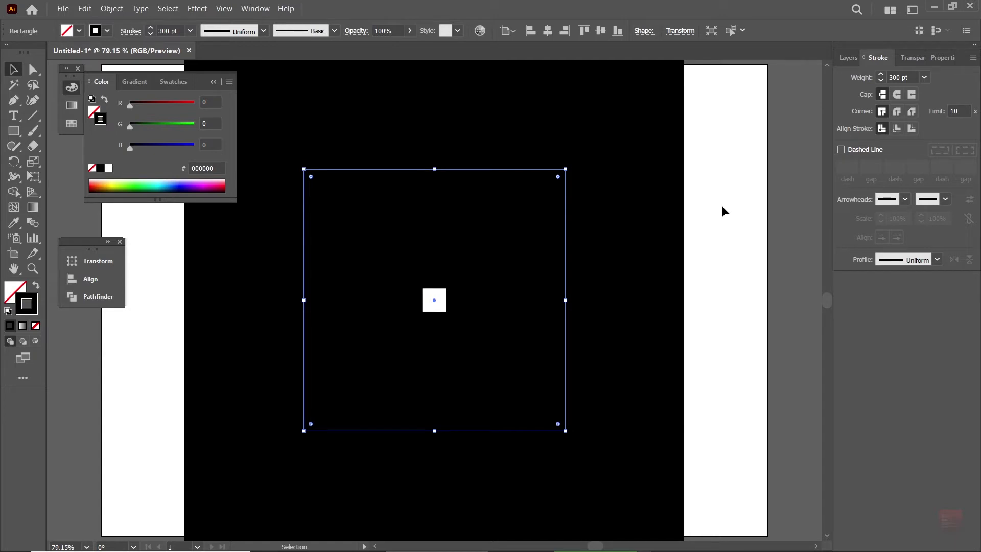
- Set the square's stroke weight to 20 pt and delete the square from the artboard
click(925, 76)
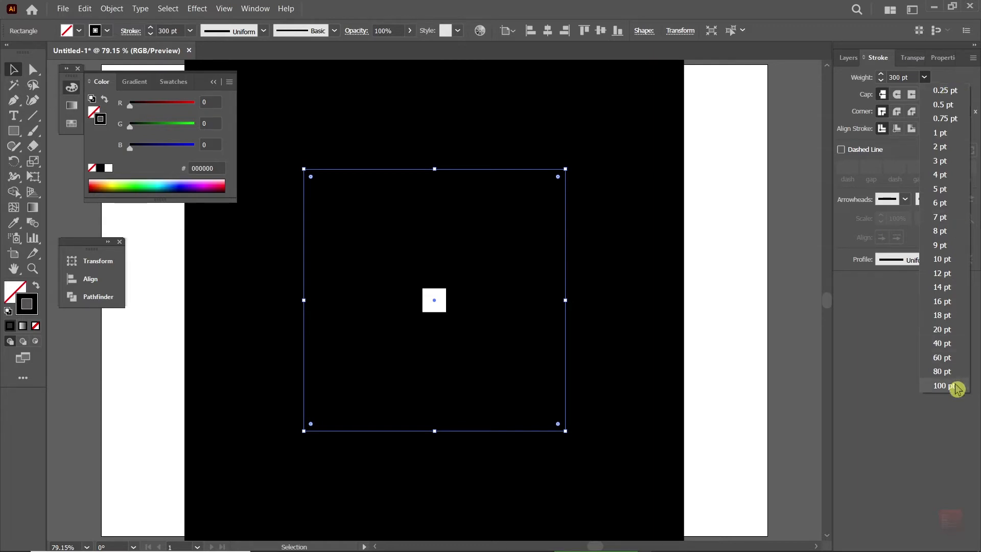
click(943, 330)
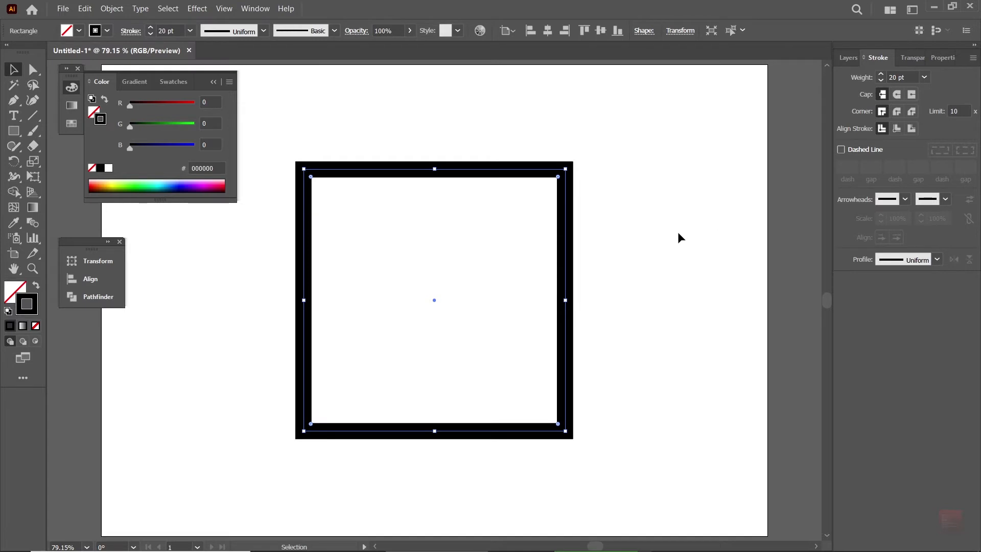
click(664, 239)
drag(644, 198, 458, 345)
key(Delete)
- Draw an open zigzag path of three straight segments with the Pen tool and finish drawing
key(p)
click(199, 411)
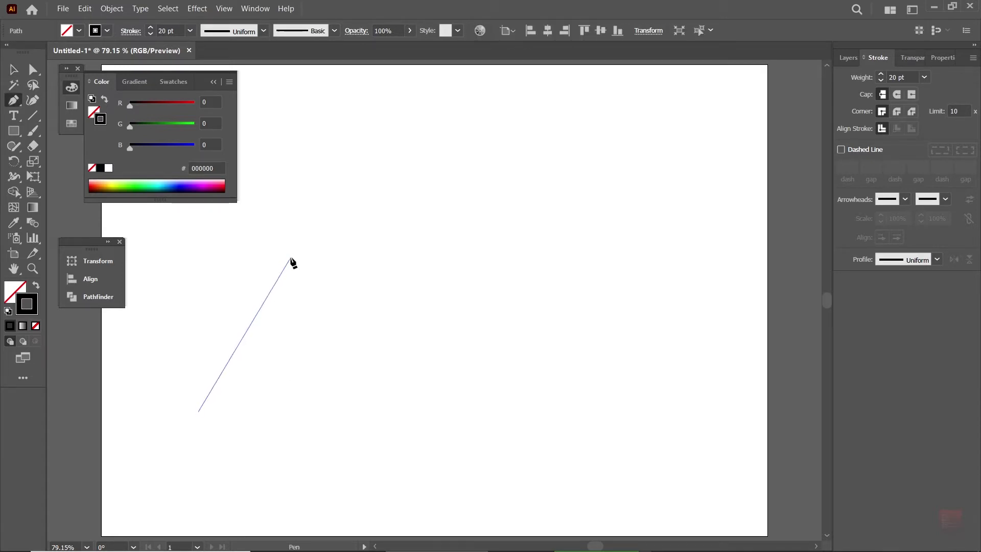
click(291, 259)
click(433, 376)
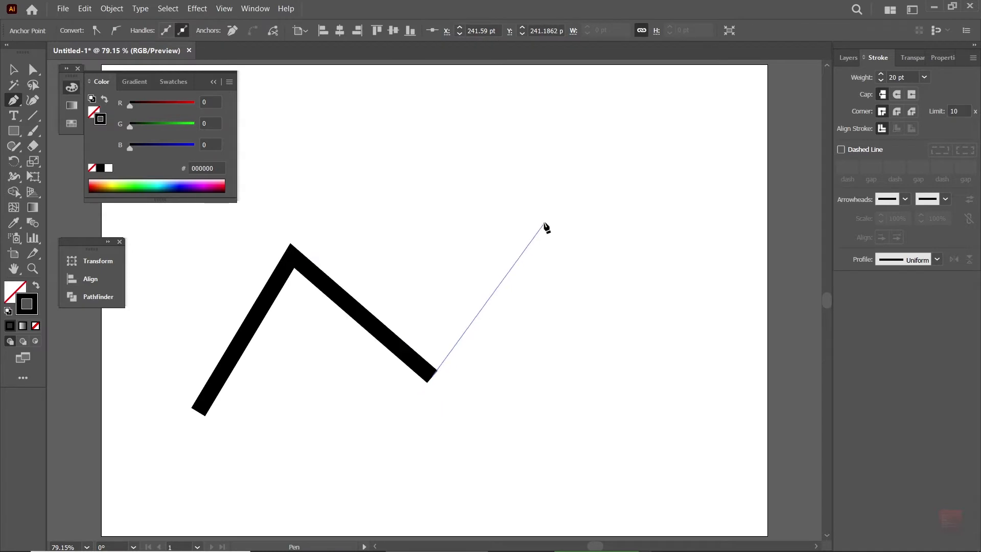
click(519, 205)
click(17, 73)
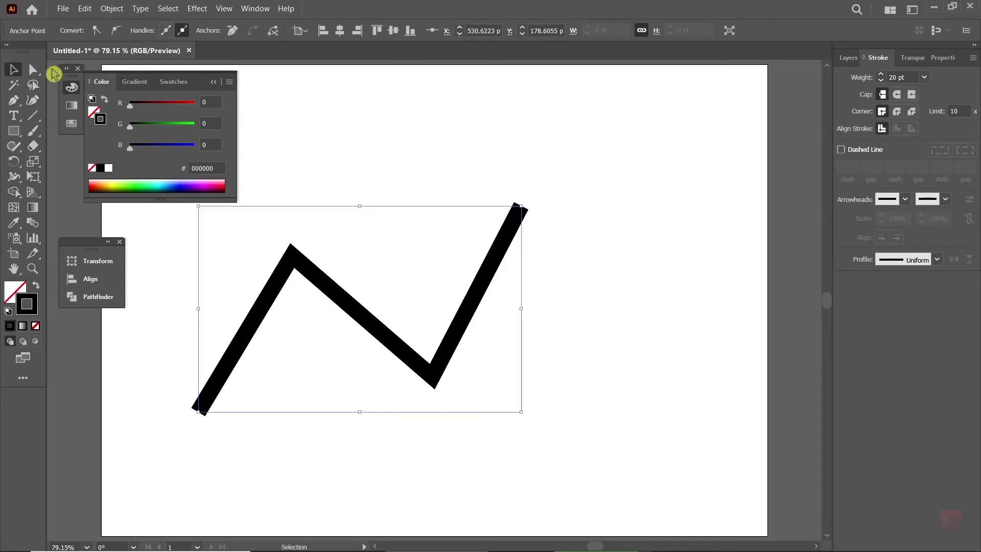
click(340, 30)
click(394, 31)
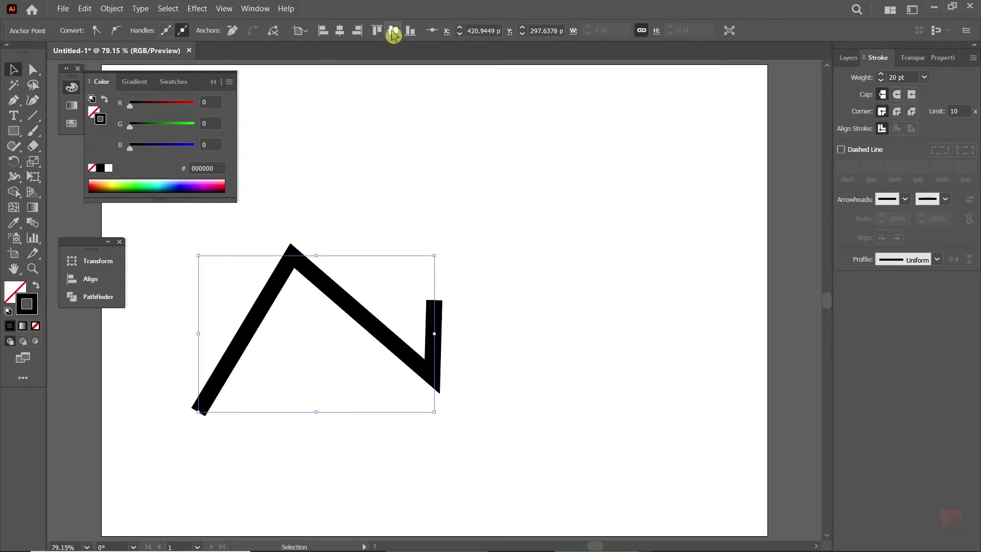
key(ctrl+z)
key(ctrl+z)
- Select the whole zigzag path and center it horizontally and vertically on the artboard
click(532, 146)
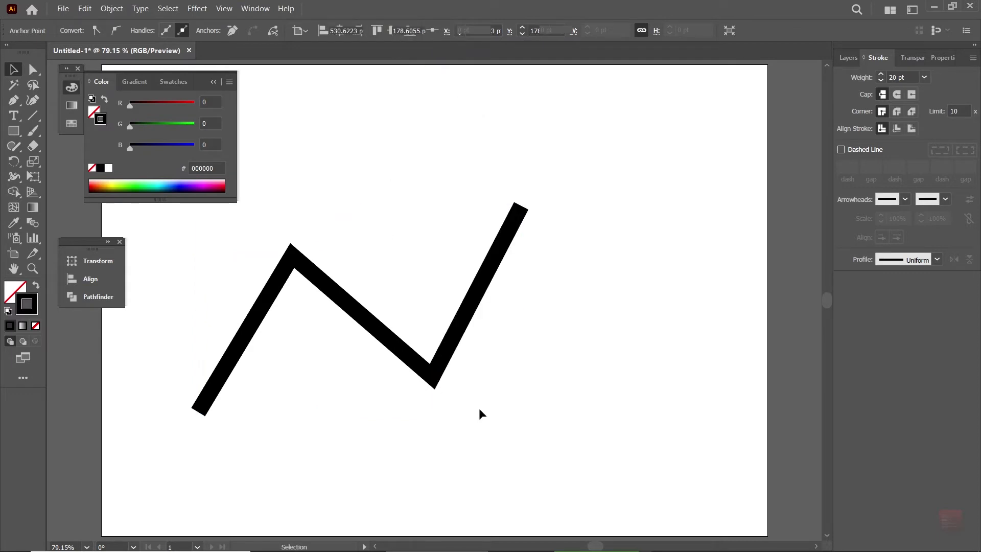
click(448, 348)
click(547, 31)
click(601, 30)
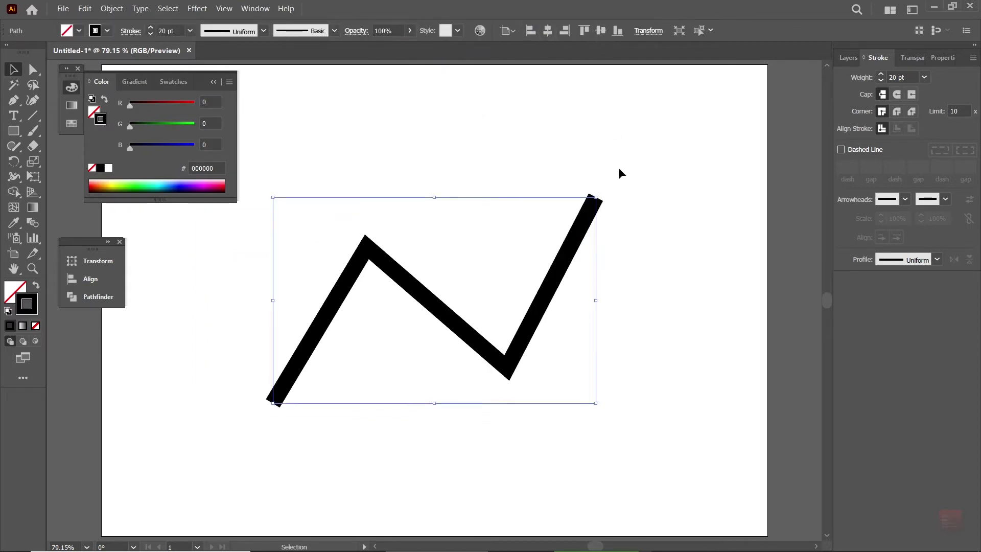
click(666, 191)
- Collapse the expanded color controls and frame the zigzag path at 100% zoom
key(ctrl+plus)
key(ctrl+plus)
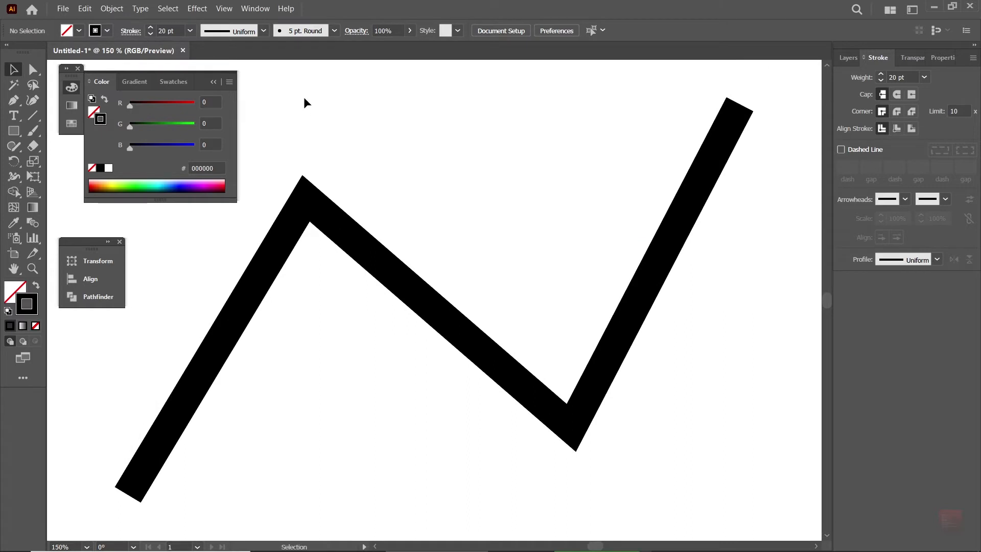
click(214, 82)
key(space)
drag(496, 199, 512, 196)
drag(575, 180, 662, 290)
key(ctrl+minus)
click(676, 284)
key(space)
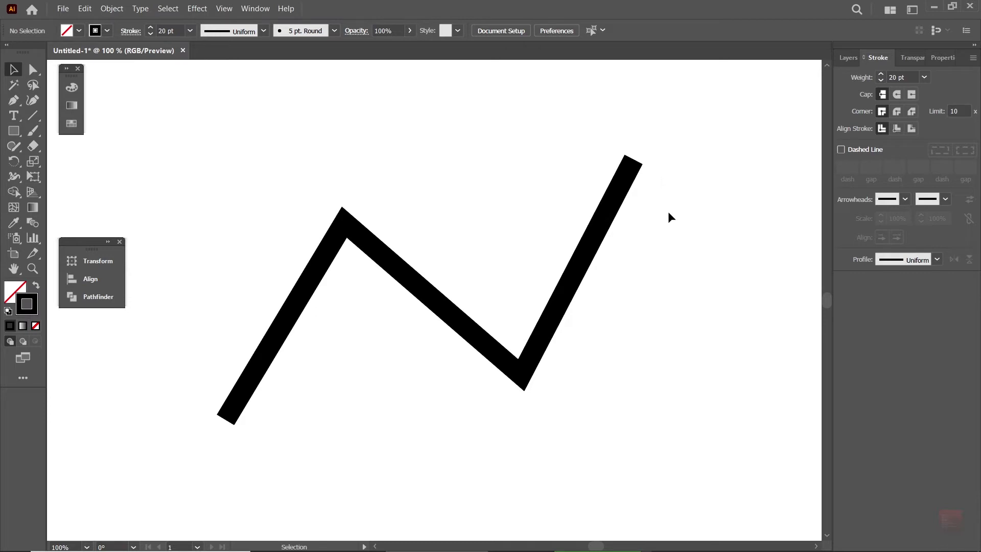
- Give the zigzag path's stroke a Round Cap and a Round Join
drag(386, 142, 520, 388)
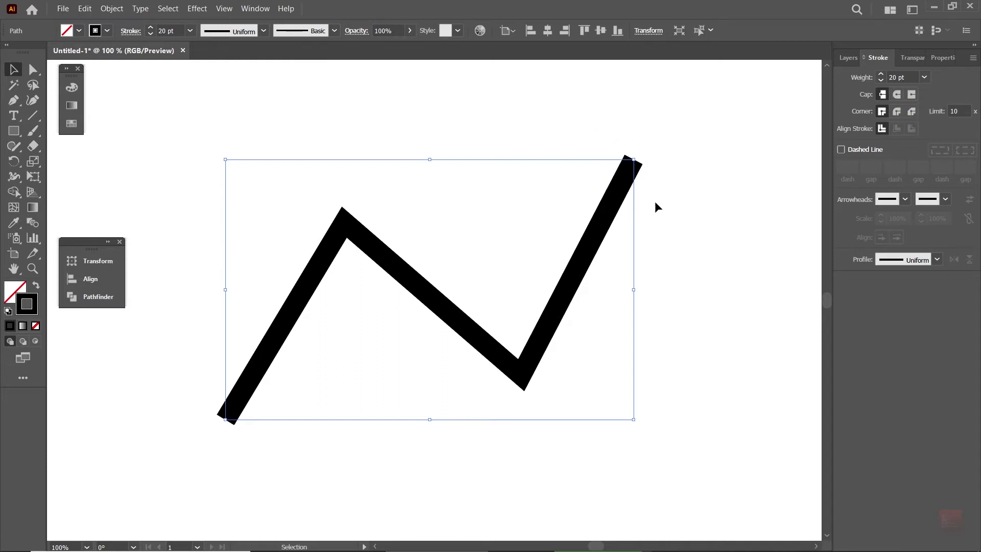
click(897, 94)
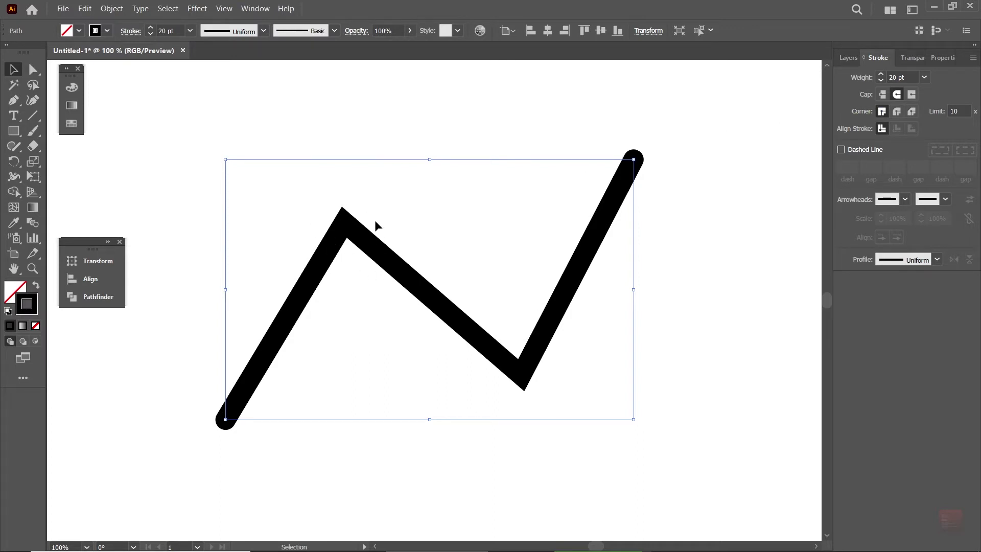
click(895, 115)
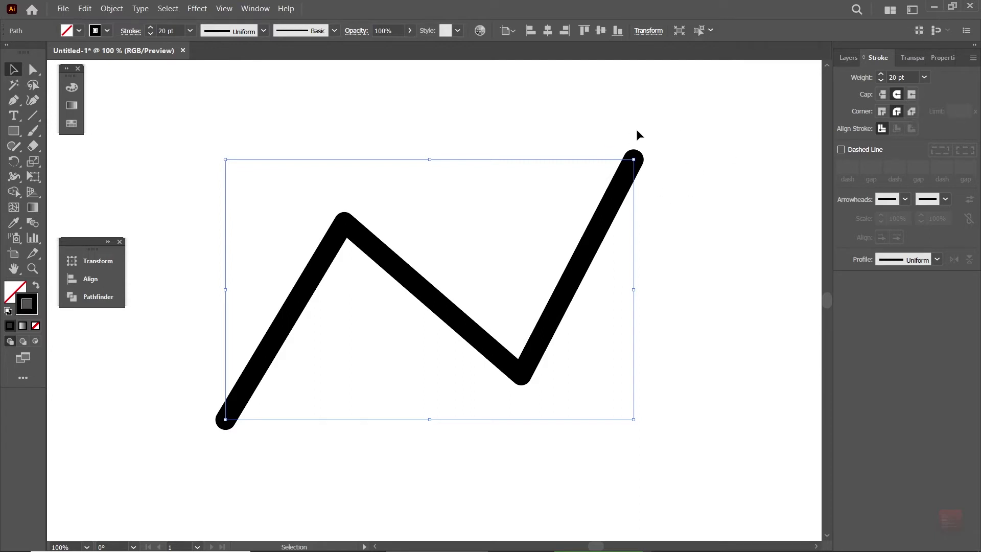
- Switch the zigzag path's stroke to a Projecting Cap and a Bevel Join
click(911, 98)
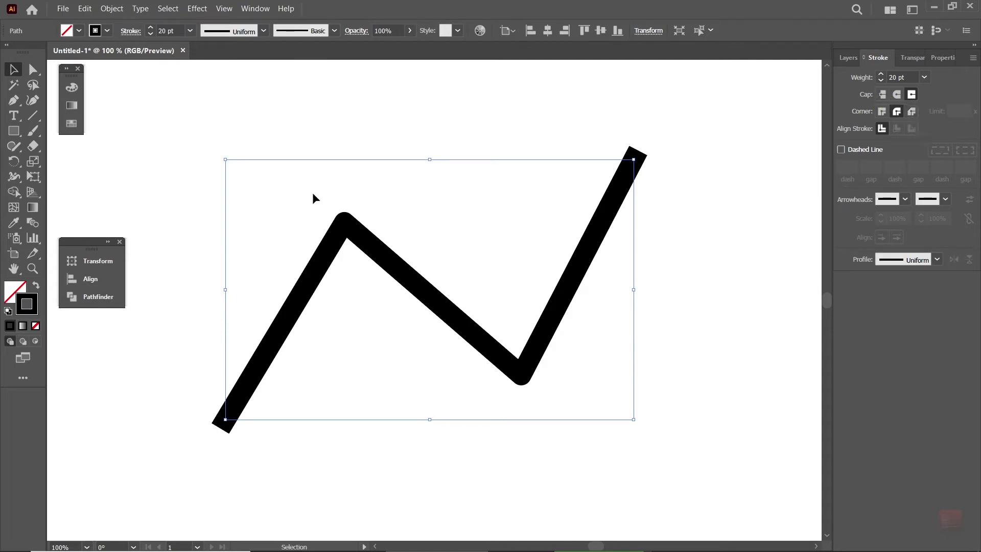
click(913, 112)
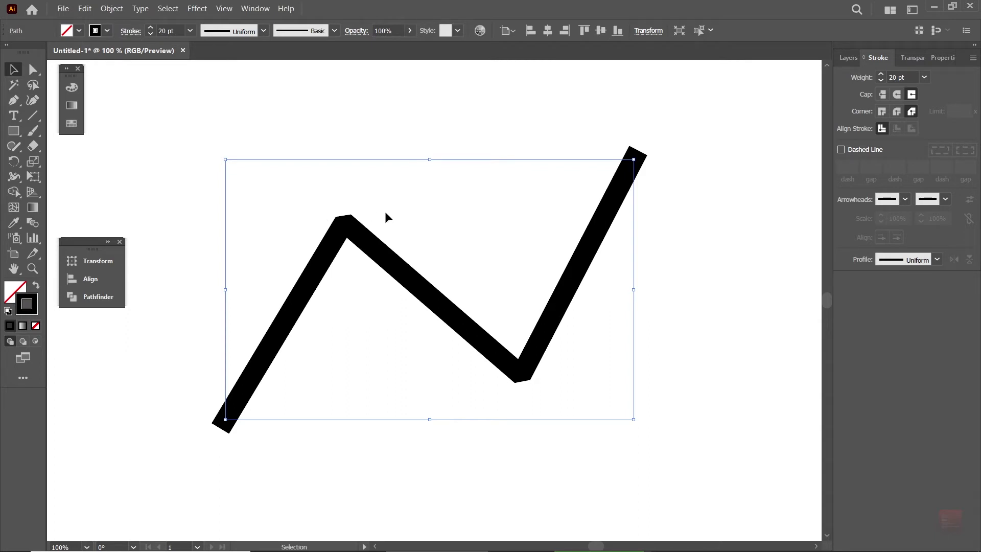
- Restore the Butt Cap and Miter Join on the zigzag path's stroke
drag(377, 125, 441, 382)
click(882, 94)
click(883, 111)
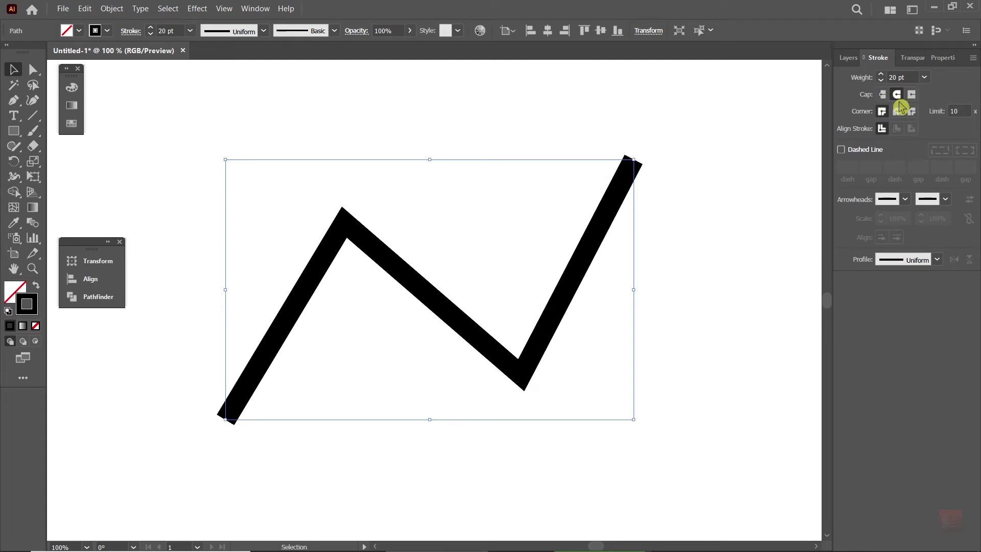
- Compare the round and projecting cap styles on the zigzag path, finishing with a Round Cap and Round Join
click(896, 94)
click(897, 111)
click(911, 94)
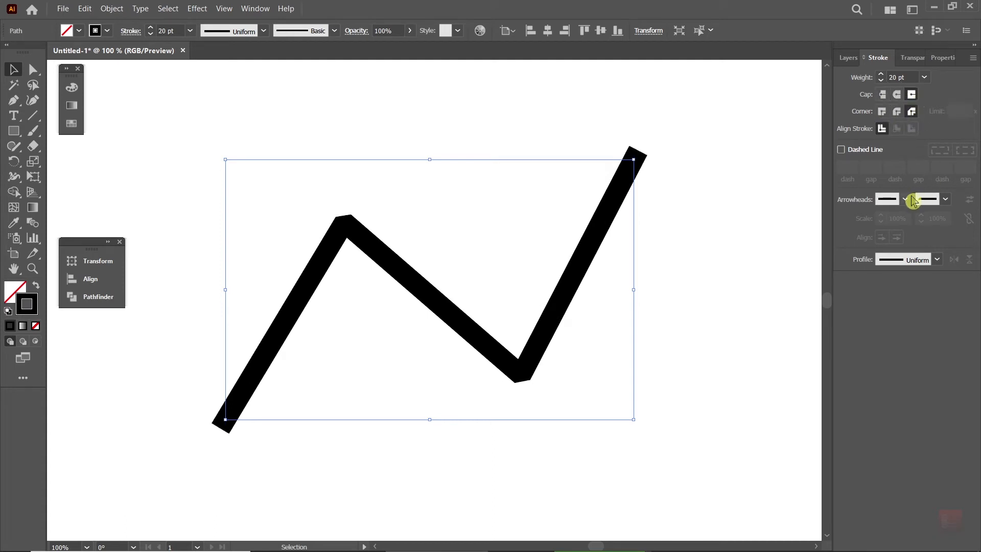
click(897, 94)
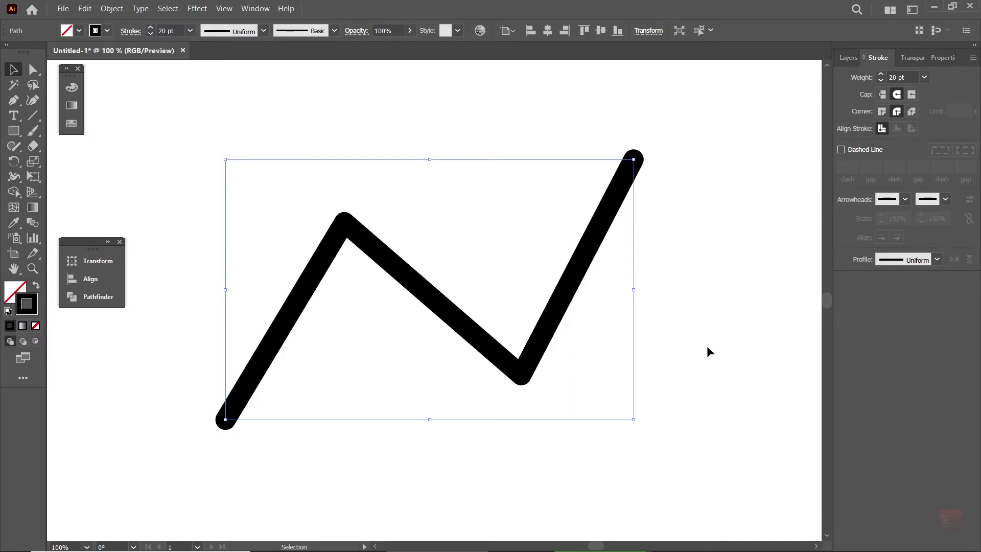
- Replace the zigzag path with a square in the same 20 pt stroke, centered horizontally and vertically on the artboard
key(Delete)
click(13, 131)
drag(352, 148, 591, 388)
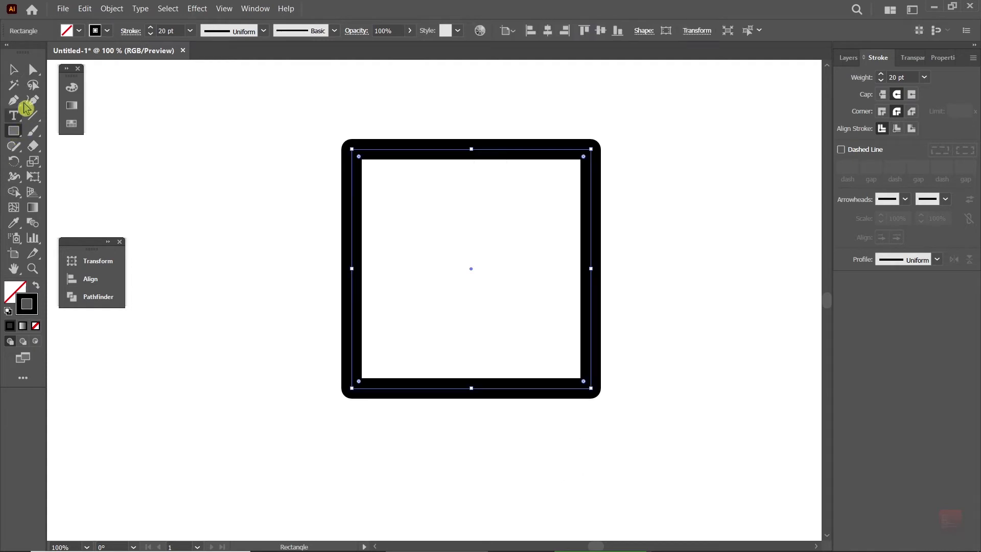
click(19, 75)
click(547, 30)
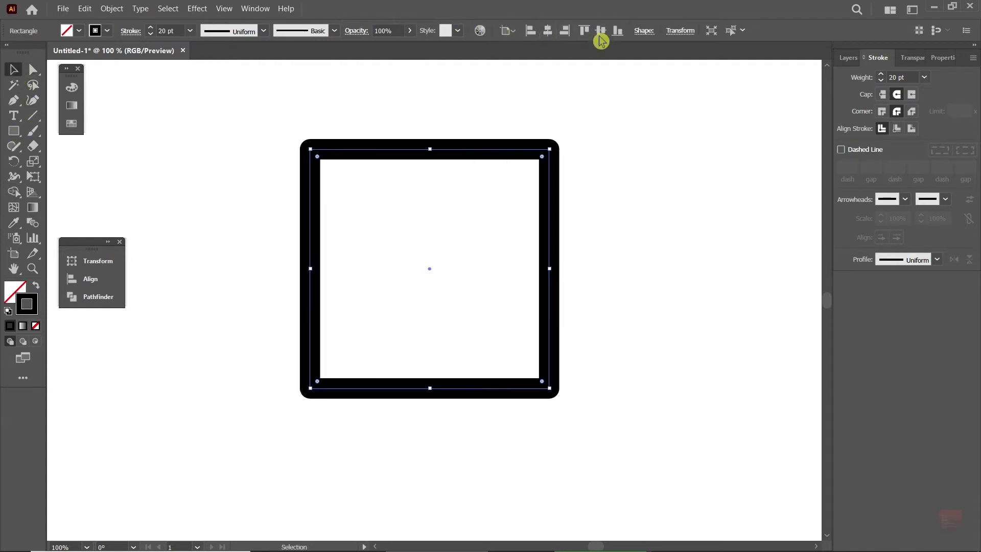
click(600, 31)
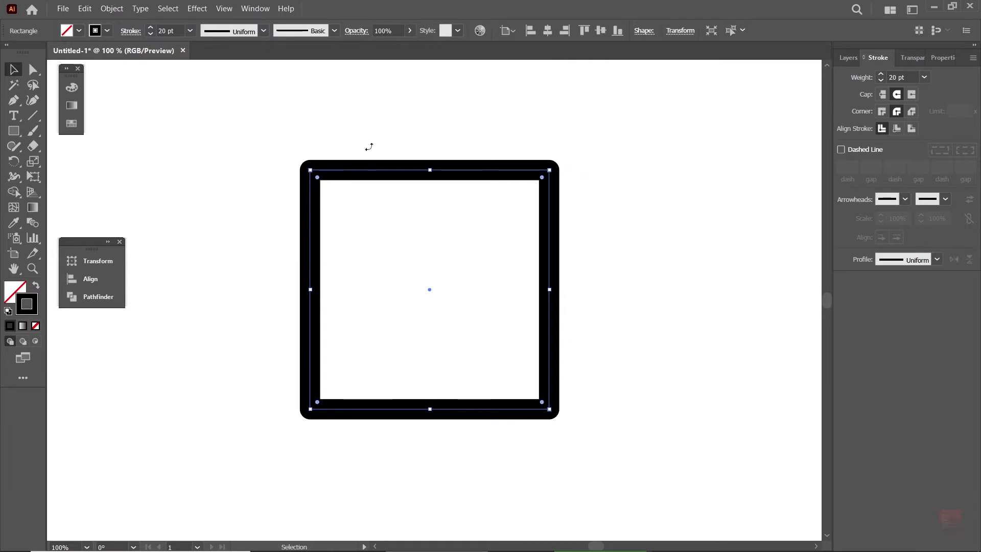
- Try a light green fill (AFFF8B) on the square, and set its fill back to none
click(15, 292)
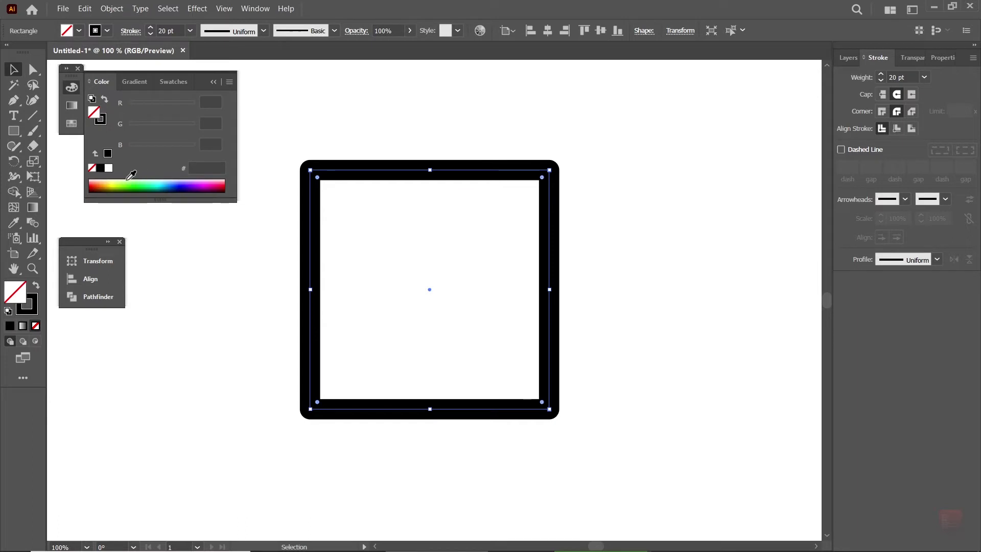
click(128, 181)
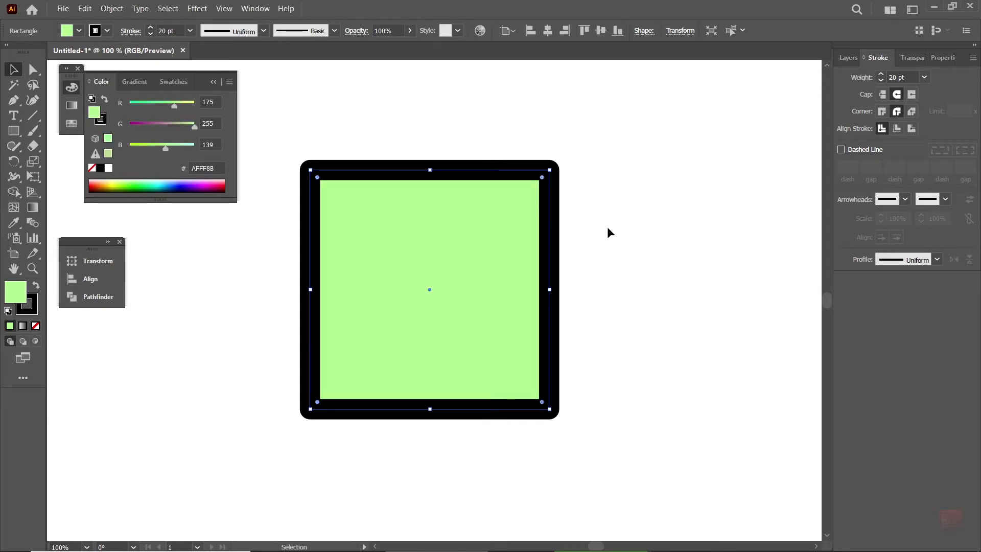
key(slash)
click(419, 317)
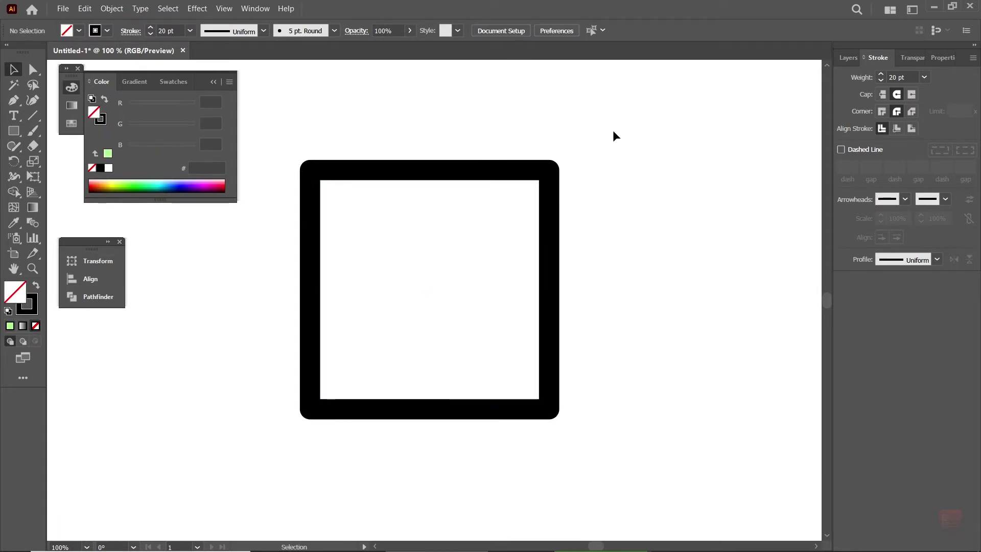
drag(615, 136, 434, 313)
click(600, 32)
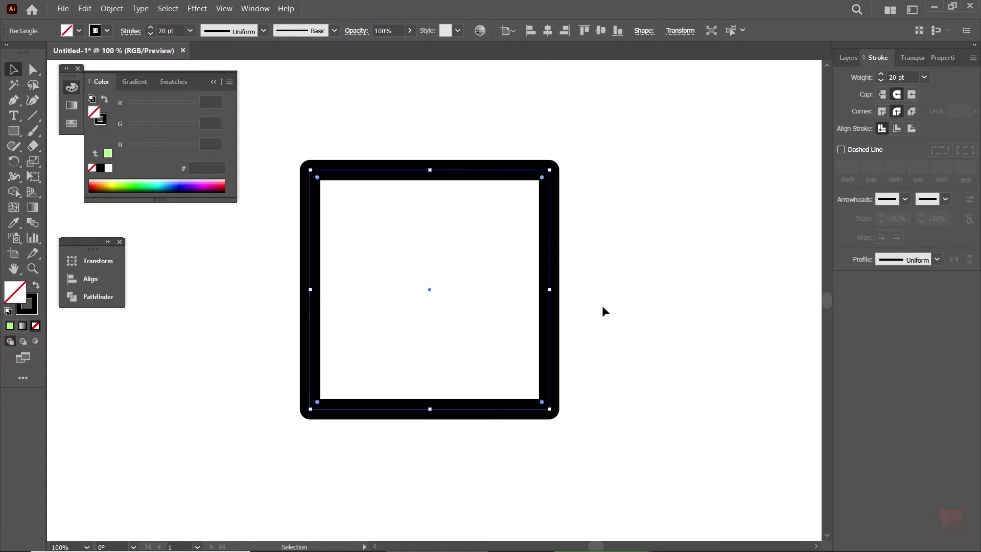
drag(625, 269, 687, 285)
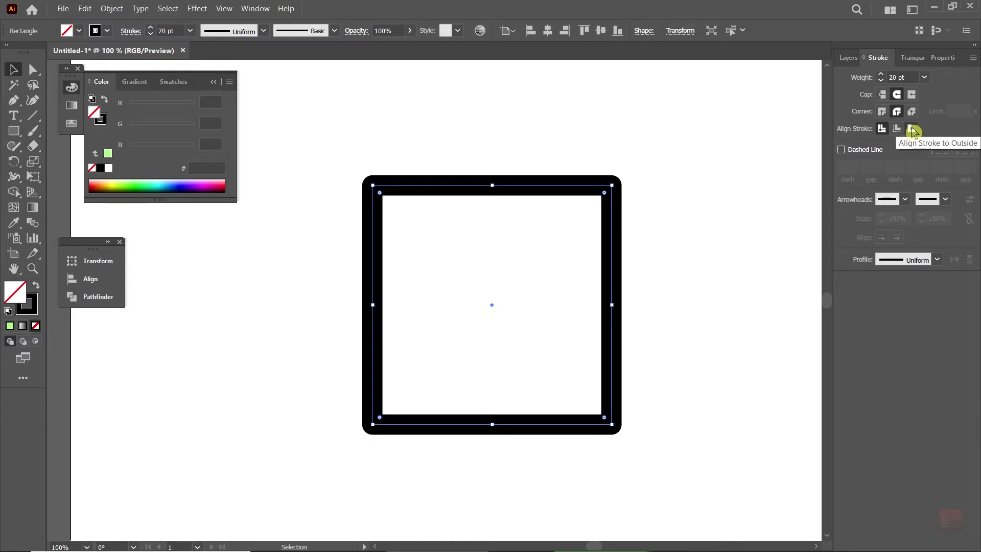
- Swap the square's fill and stroke so that it has a black fill and no stroke
click(685, 221)
key(ctrl+minus)
drag(602, 219, 449, 337)
drag(525, 361, 493, 332)
click(36, 284)
- Duplicate the black square into an evenly spaced row of three, grouped and centered horizontally on the artboard
drag(450, 278, 468, 234)
click(470, 244)
click(376, 278)
key(ctrl+d)
drag(308, 169, 601, 276)
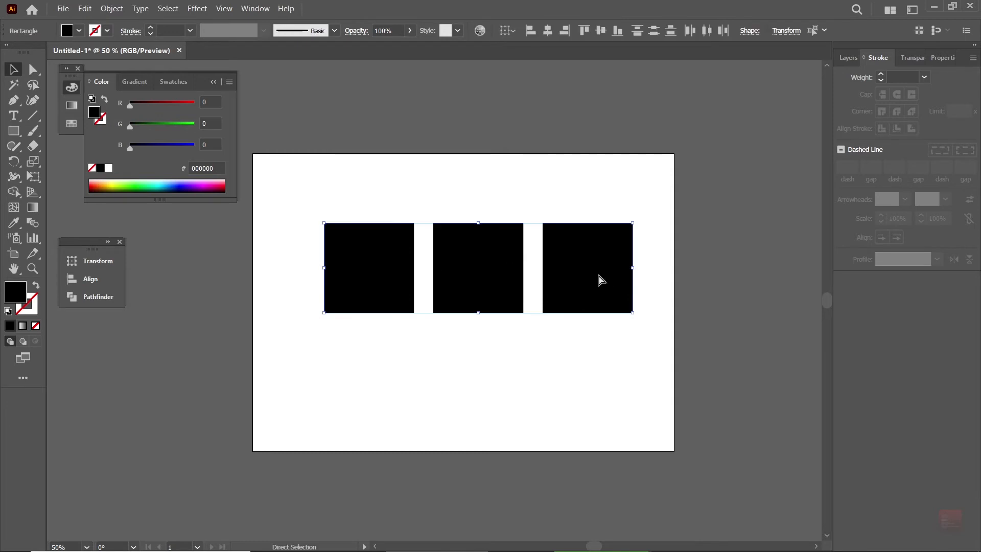
click(550, 31)
key(ctrl+g)
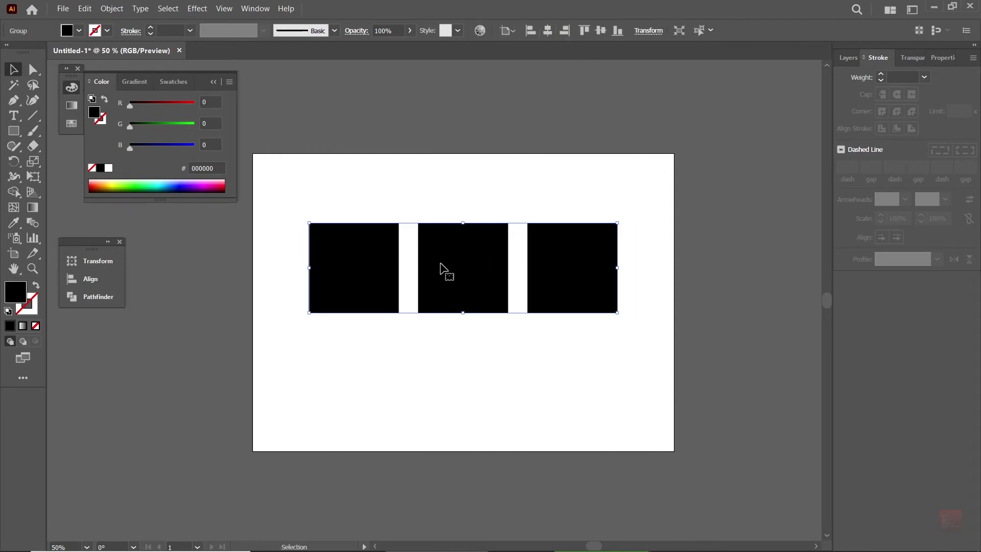
- Duplicate the row of three squares directly below the original and group both rows
alt+drag(577, 254, 575, 354)
drag(341, 172, 593, 424)
key(ctrl+g)
click(682, 335)
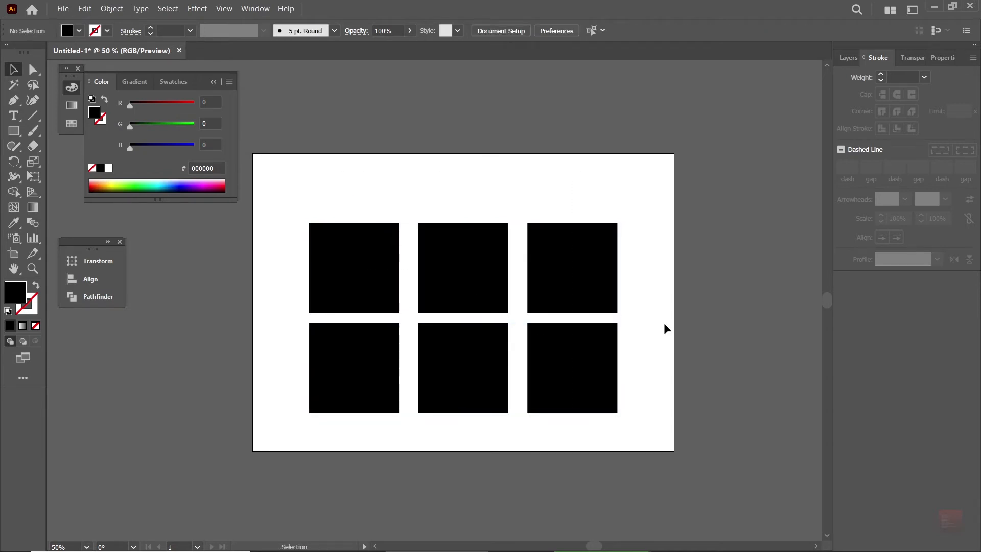
- Center the group of six squares vertically on the artboard
drag(327, 193, 710, 452)
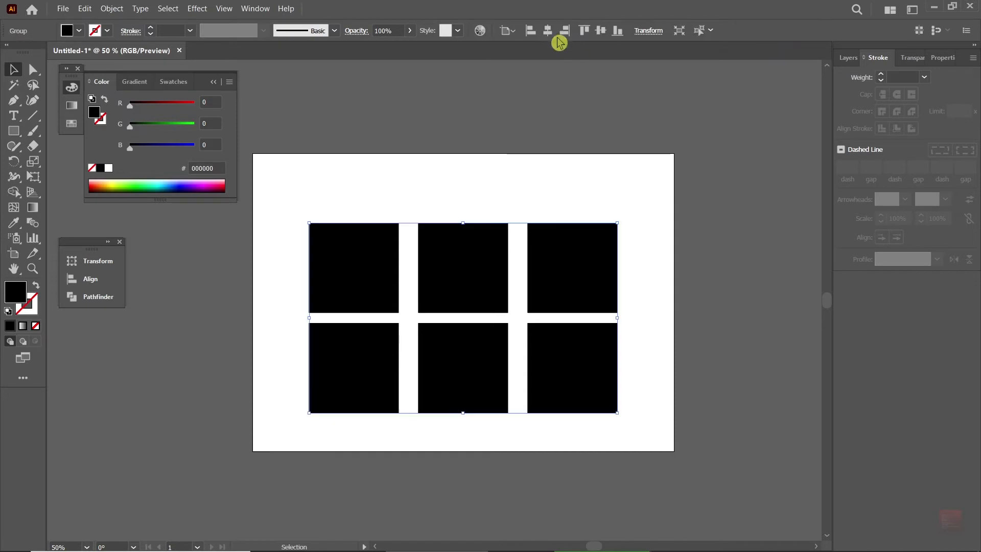
click(605, 31)
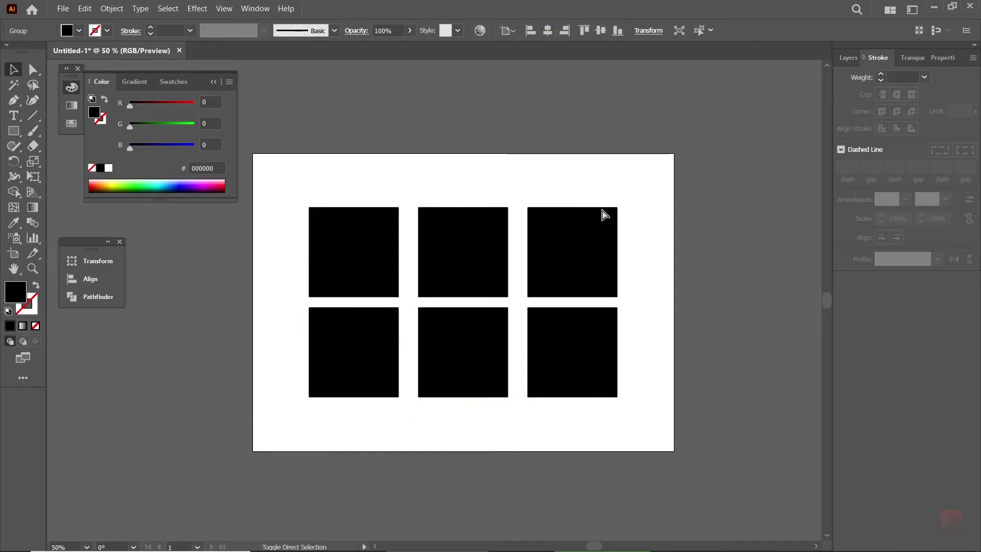
click(687, 215)
- Ungroup the six squares and fill them all with cyan (2EF6FF)
key(ctrl+plus)
drag(553, 241, 582, 247)
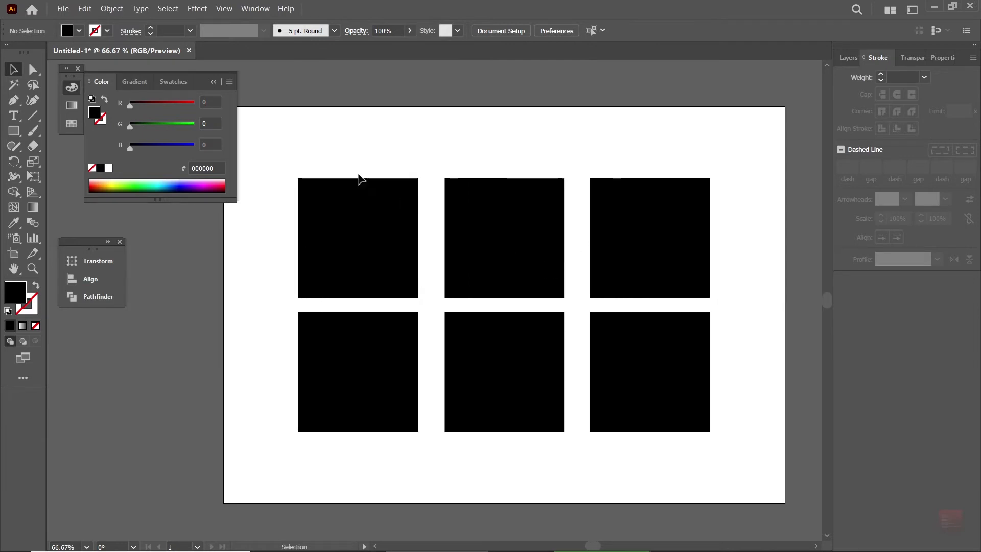
drag(318, 147, 661, 381)
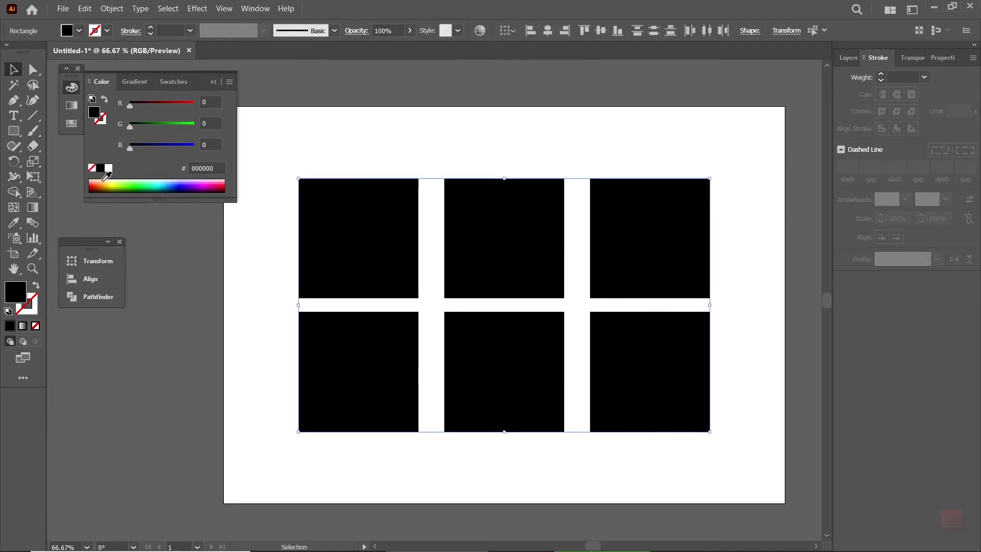
click(156, 184)
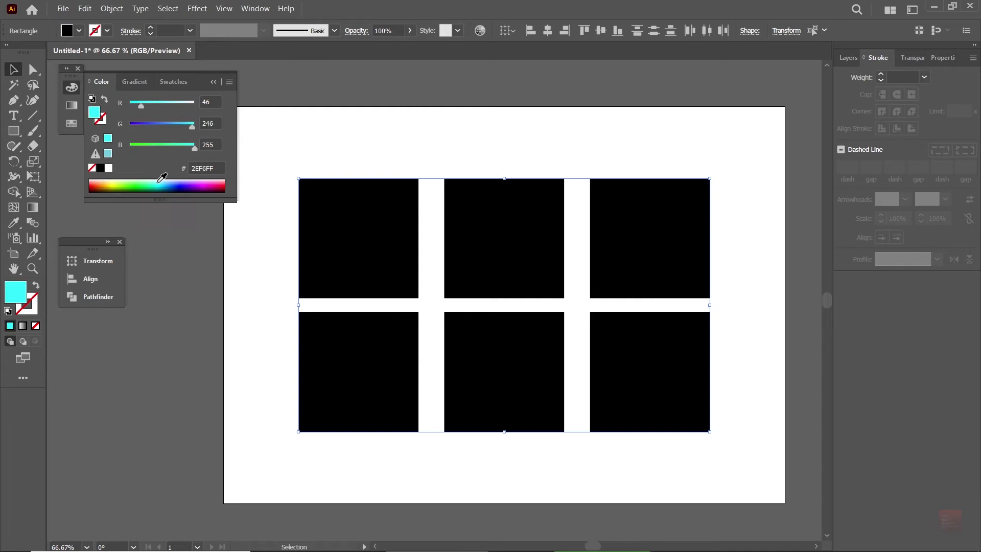
click(374, 161)
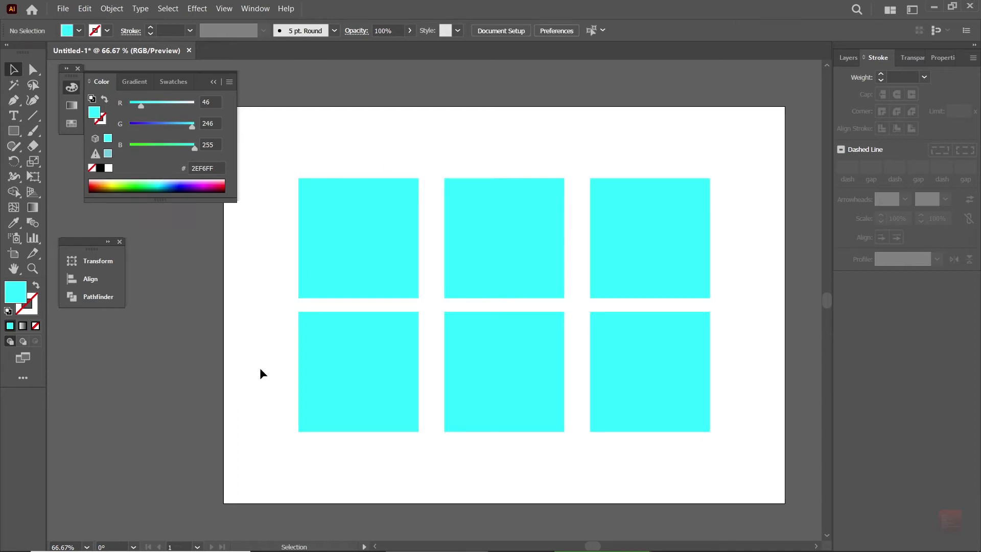
- Move the upper row of three squares upward to widen the gap between the two rows
click(328, 337)
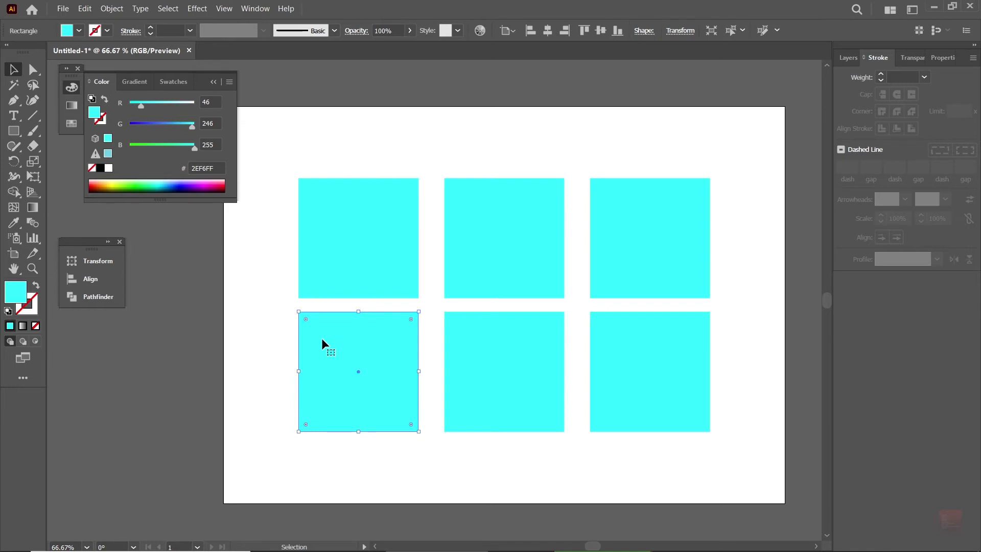
click(647, 250)
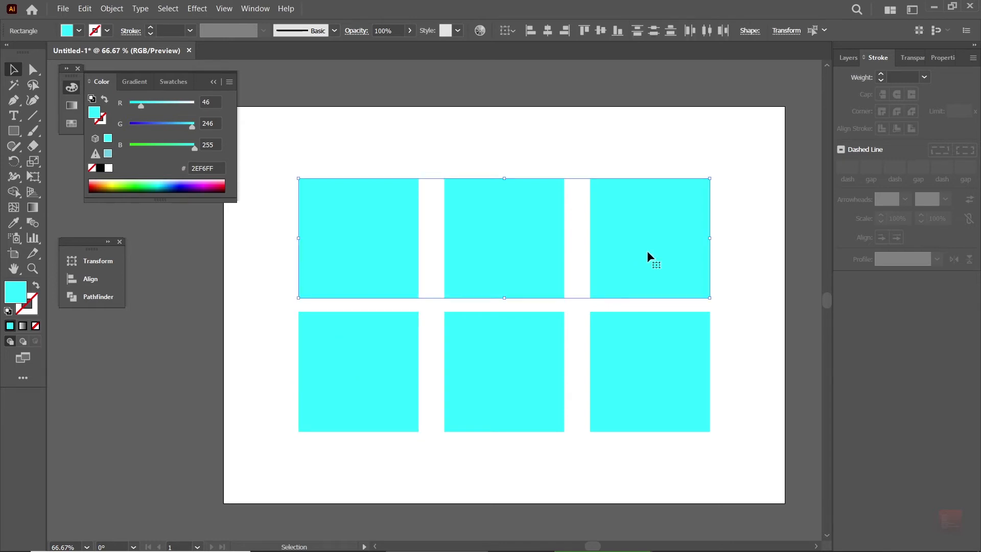
drag(638, 266, 639, 240)
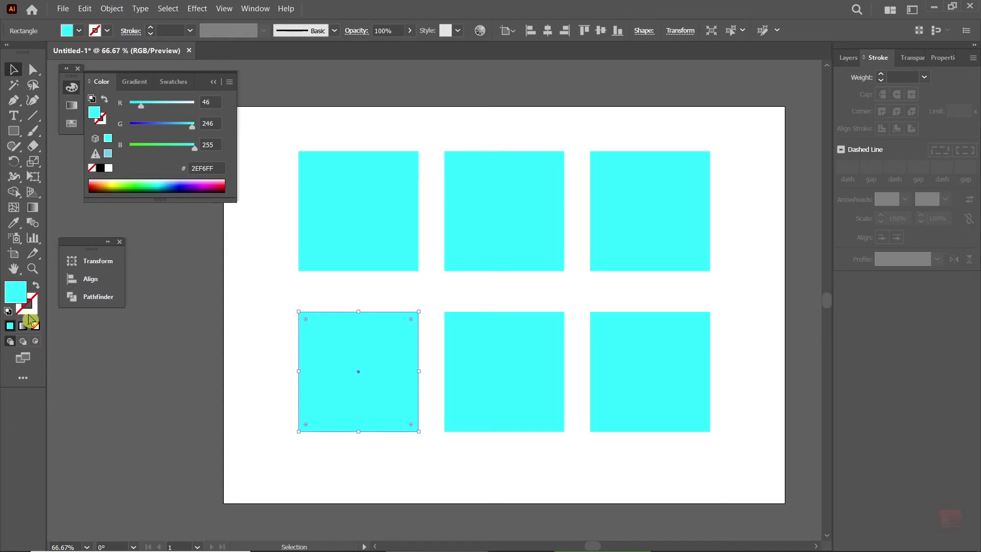
- Give the lower-left square a black 20 pt stroke aligned to the center of its edge
click(31, 320)
click(924, 78)
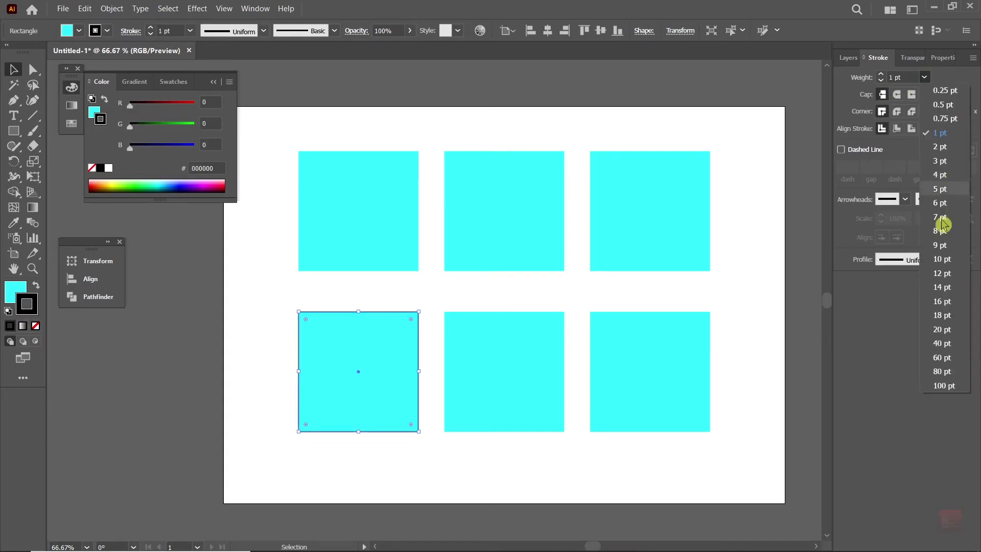
click(946, 330)
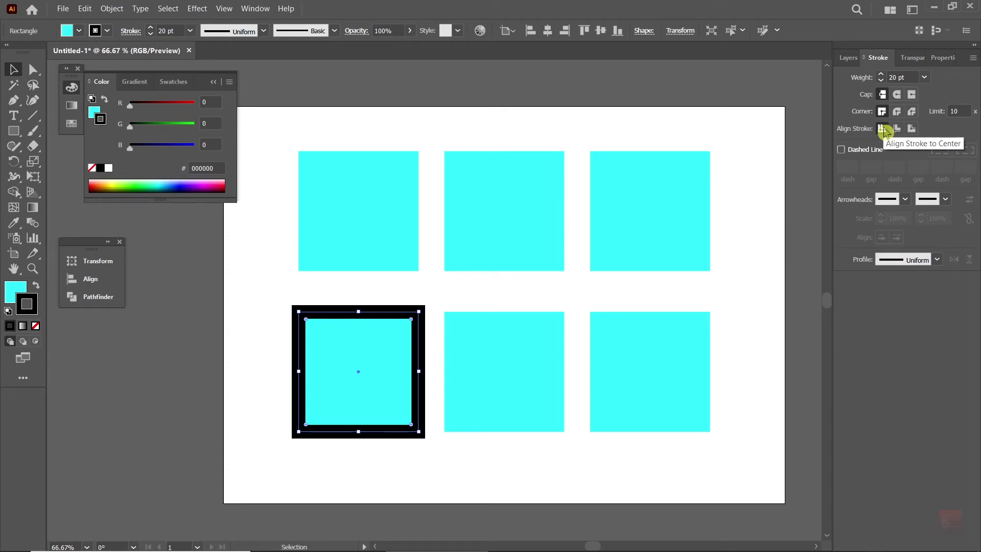
click(276, 311)
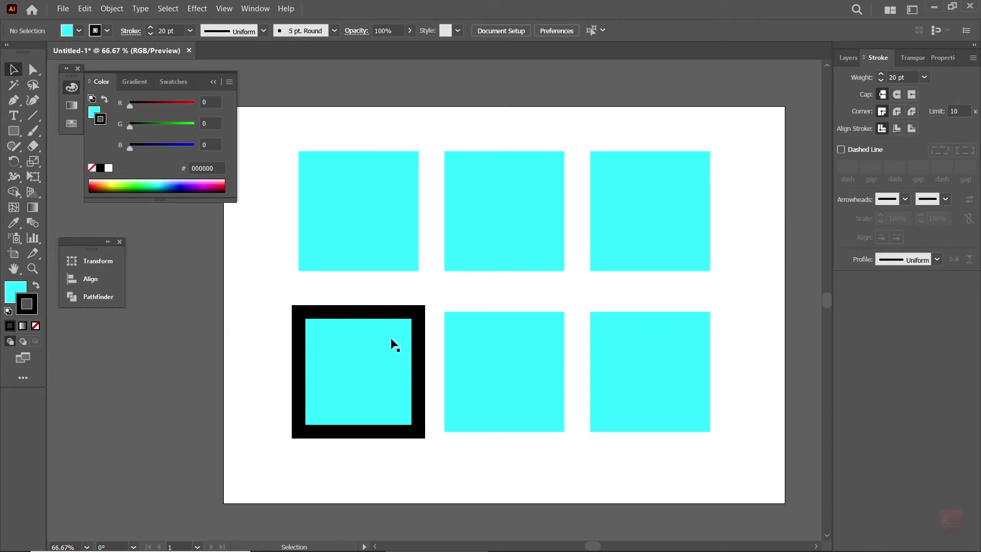
- Give the lower-middle square a black 20 pt stroke and align the stroke to the inside
click(358, 166)
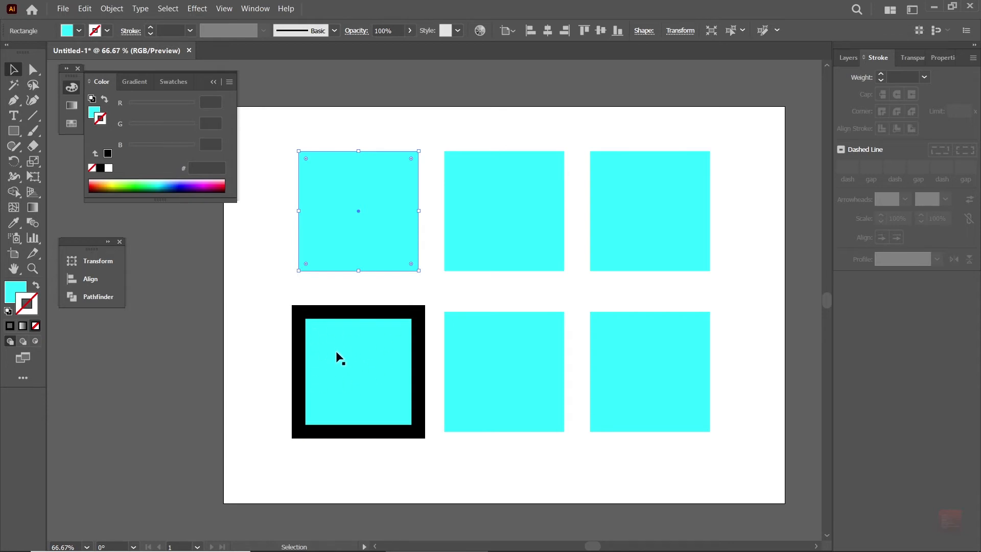
click(520, 179)
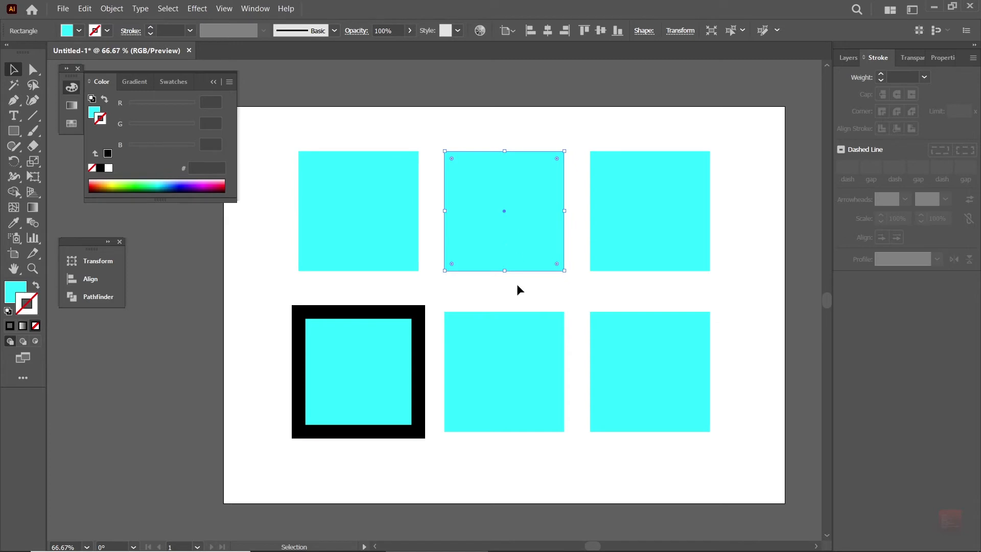
click(518, 357)
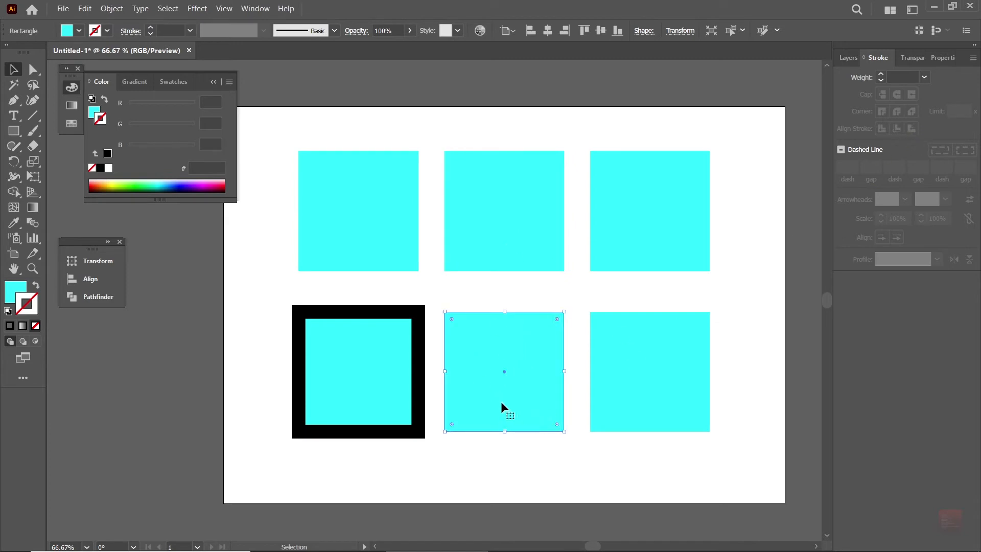
click(100, 167)
click(923, 77)
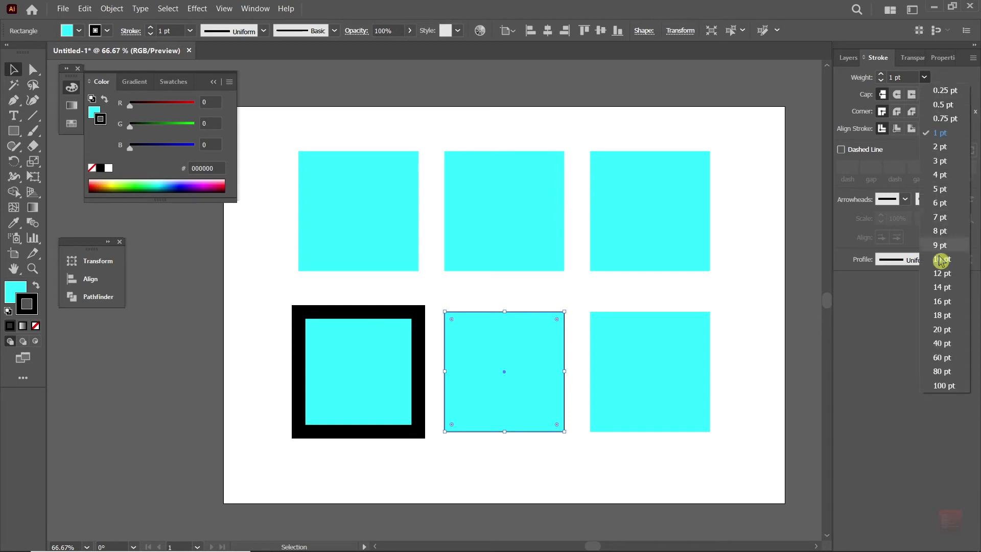
click(942, 329)
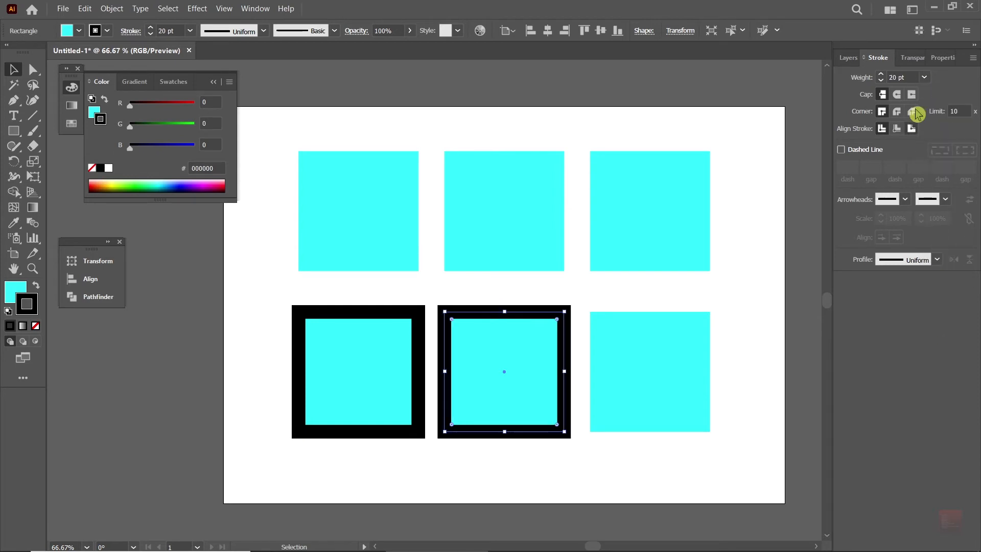
click(898, 130)
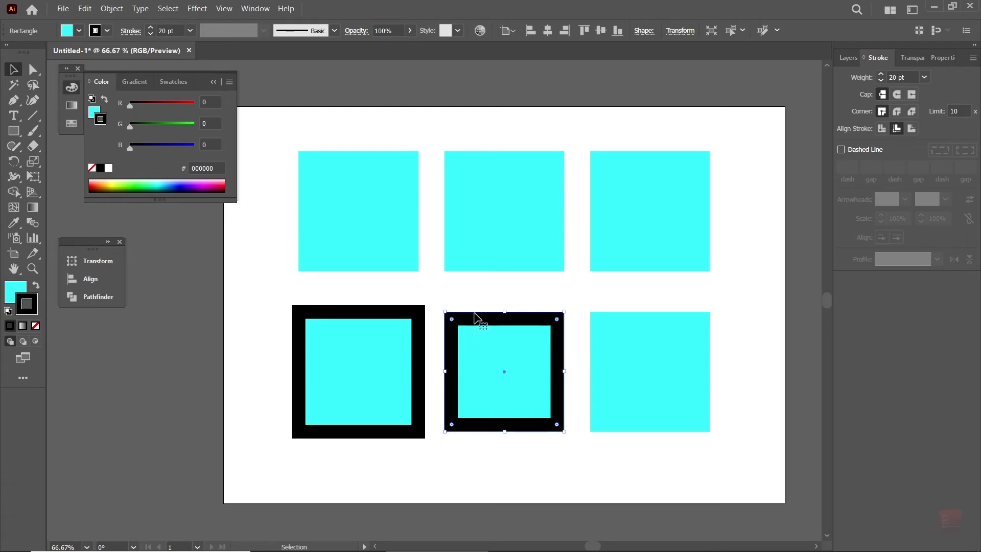
- Give the lower-right square a black 20 pt stroke and align the stroke to the outside
click(650, 334)
click(924, 77)
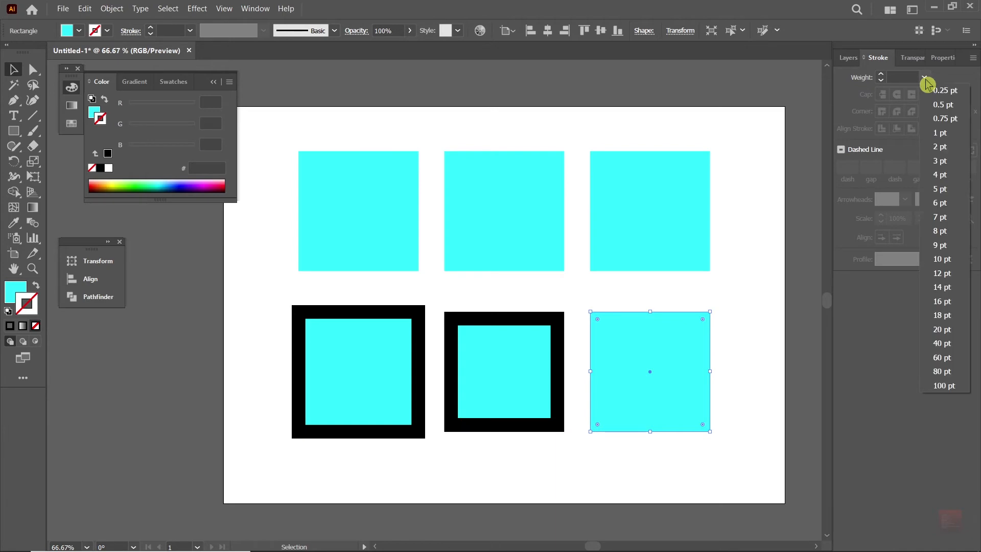
click(941, 329)
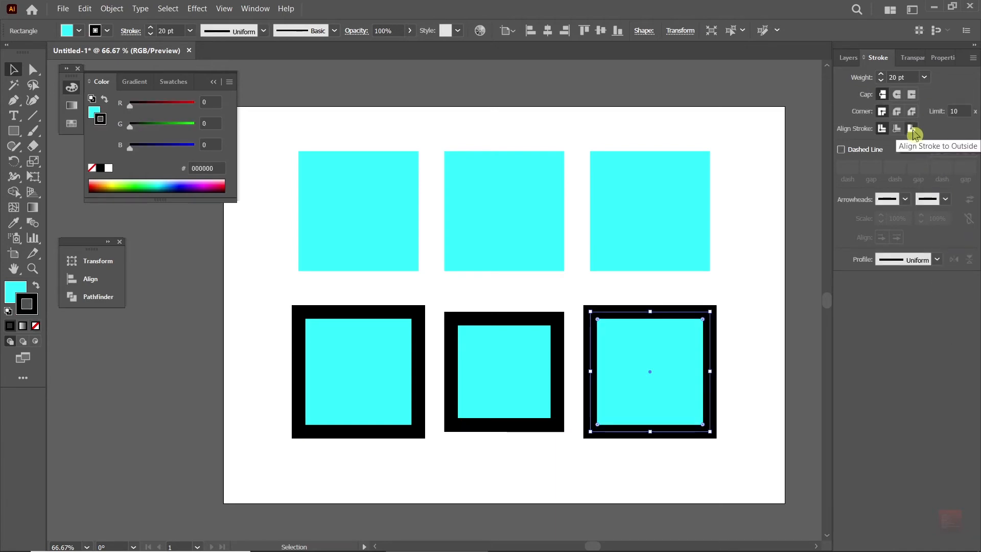
click(913, 130)
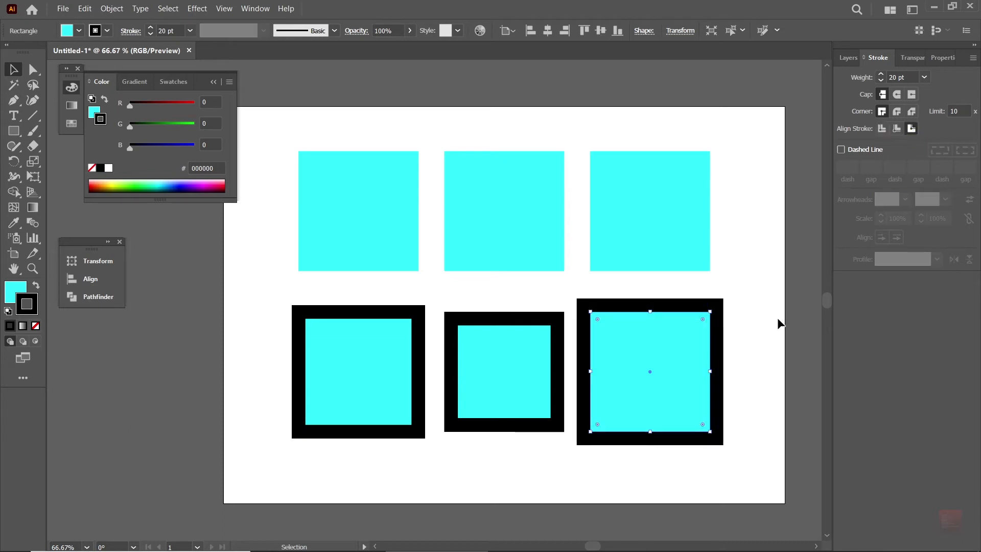
click(777, 324)
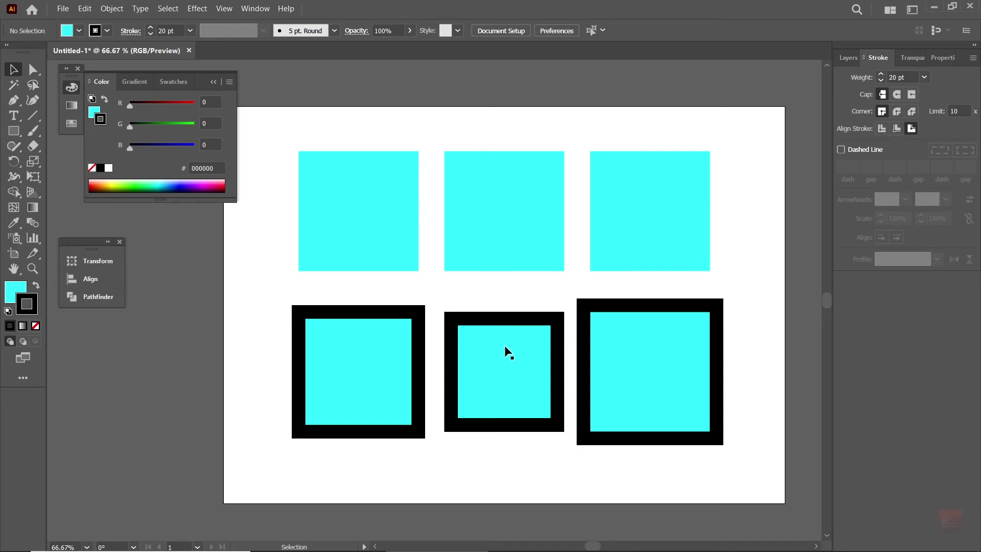
- Compare the unstroked squares in the upper row with the stroked squares beneath them
click(490, 202)
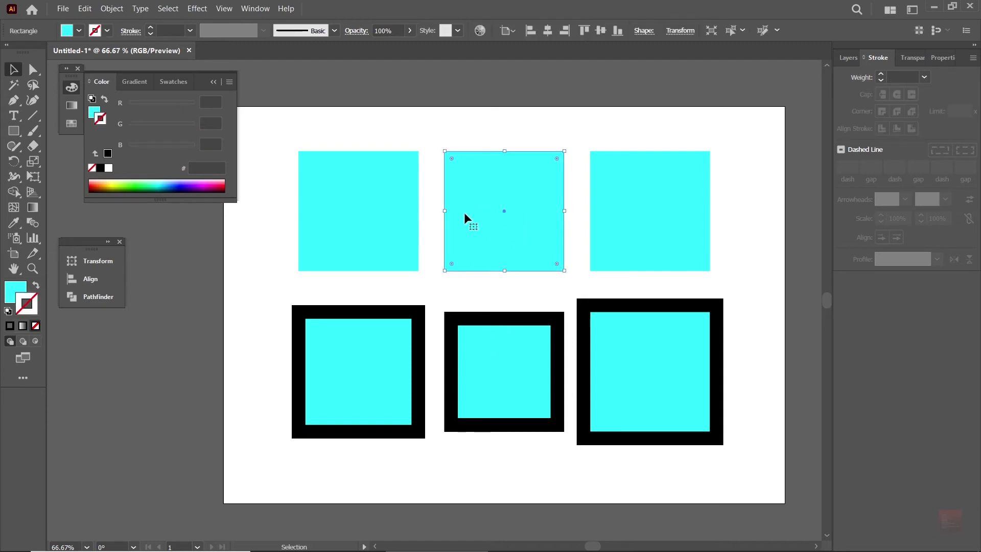
click(498, 372)
click(671, 259)
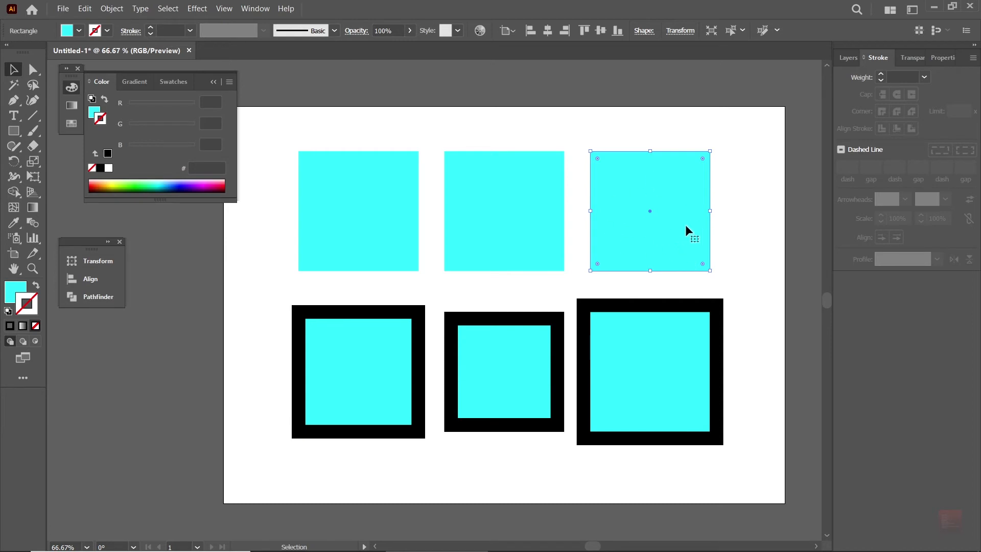
- Inspect the stroke alignment setting of each of the three stroked squares in the lower row
click(639, 357)
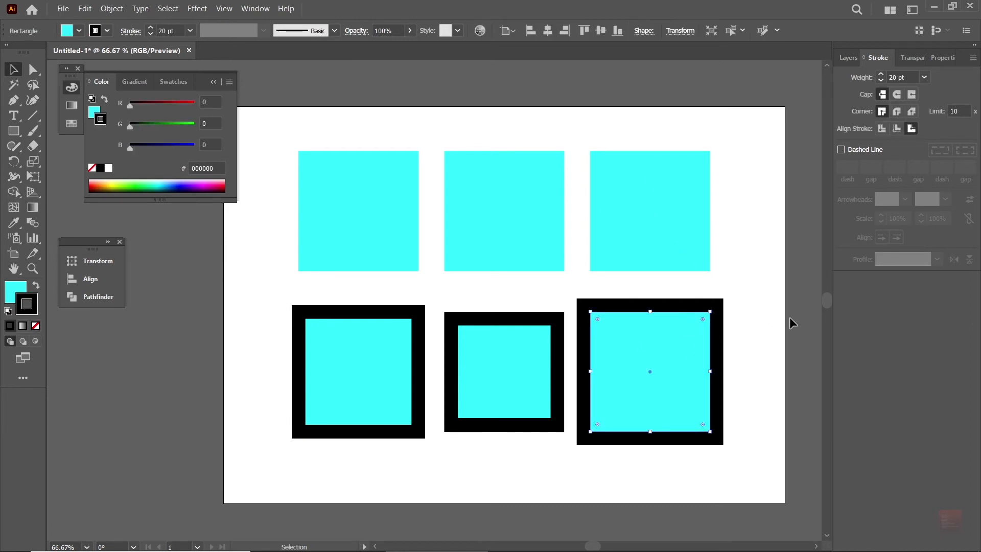
click(502, 354)
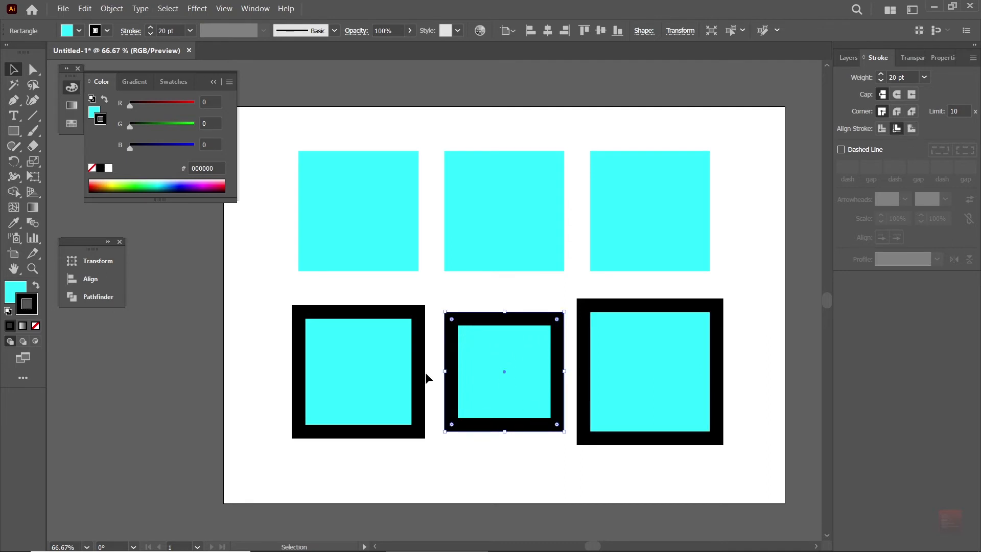
click(347, 340)
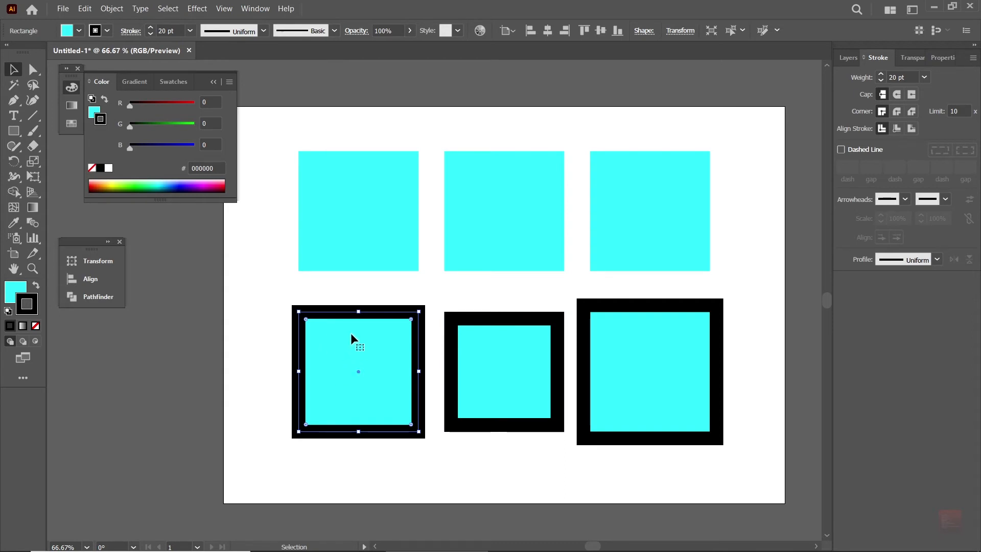
click(222, 273)
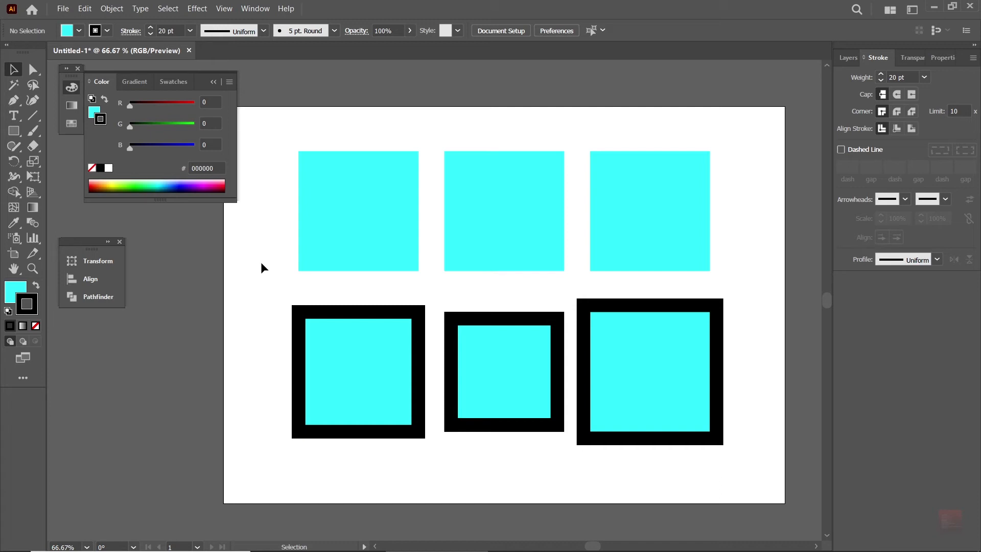
drag(263, 311, 364, 395)
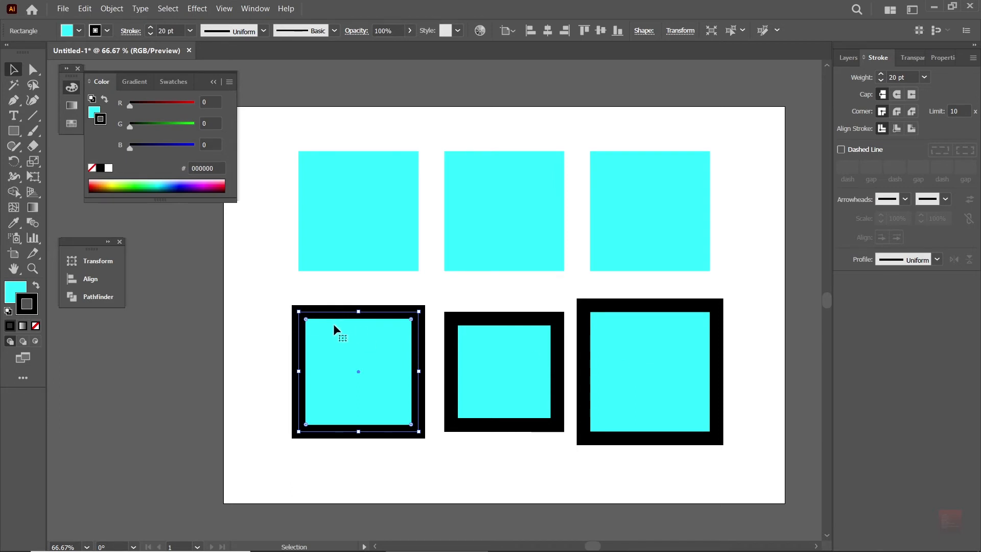
- Delete all six squares from the artboard
drag(313, 145, 703, 230)
key(Delete)
drag(329, 261, 669, 409)
key(Delete)
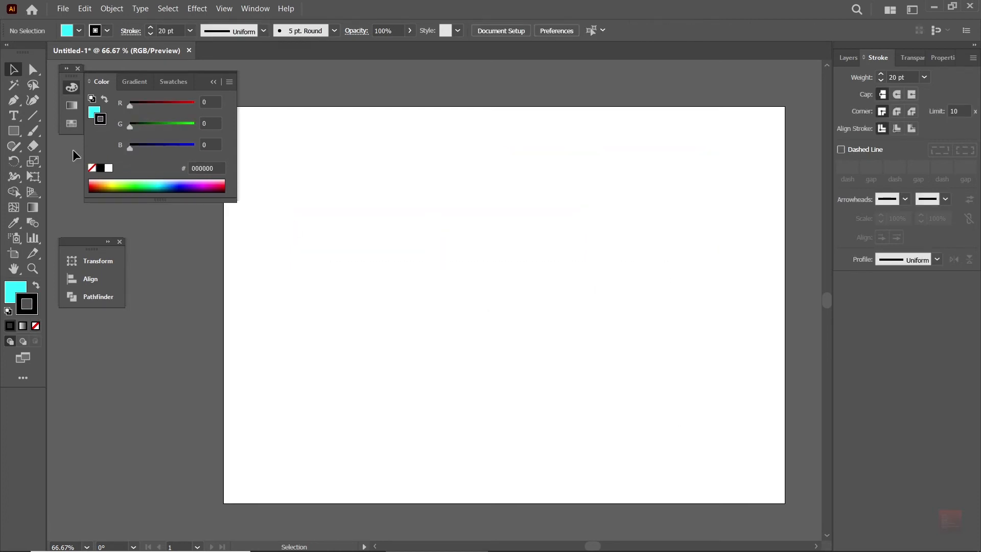
- Draw a long horizontal line across the middle of the artboard with no fill and a black 20 pt stroke
click(32, 116)
click(16, 293)
click(35, 326)
click(33, 309)
mouse_move(333, 276)
mouse_down()
mouse_move(718, 276)
mouse_move(615, 276)
mouse_move(696, 277)
mouse_up()
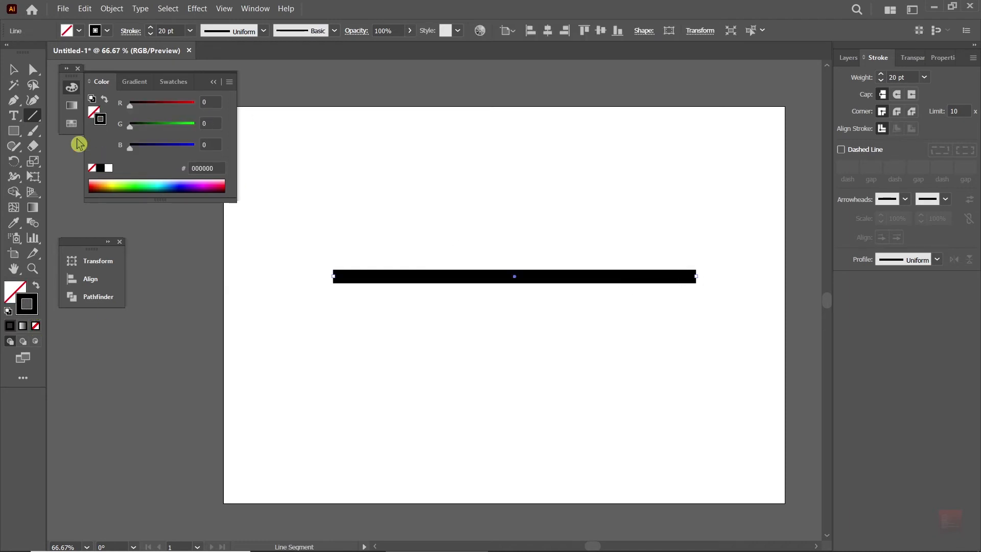
- Center the line horizontally and vertically on the artboard and collapse the Color panel
click(13, 69)
click(548, 32)
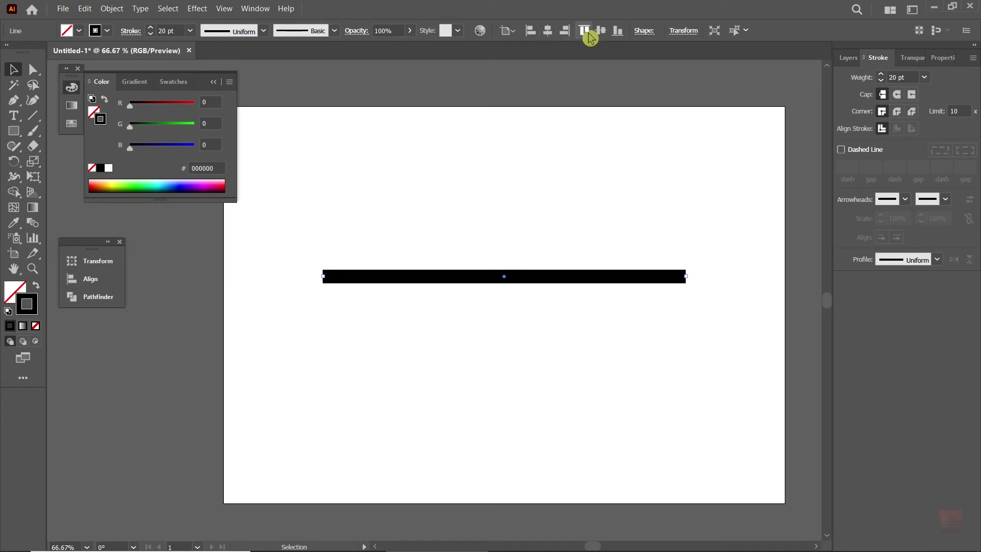
click(600, 32)
key(ctrl+1)
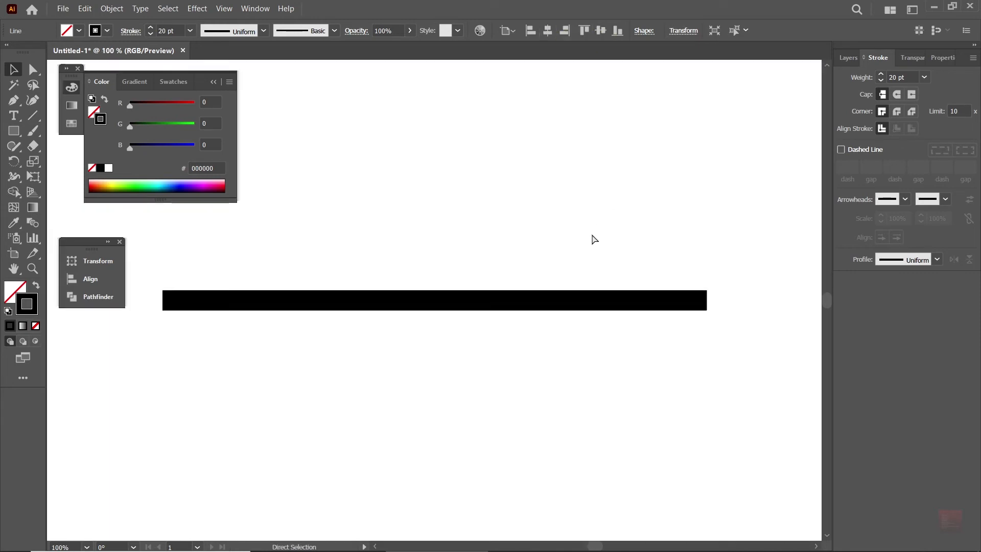
drag(505, 344, 517, 361)
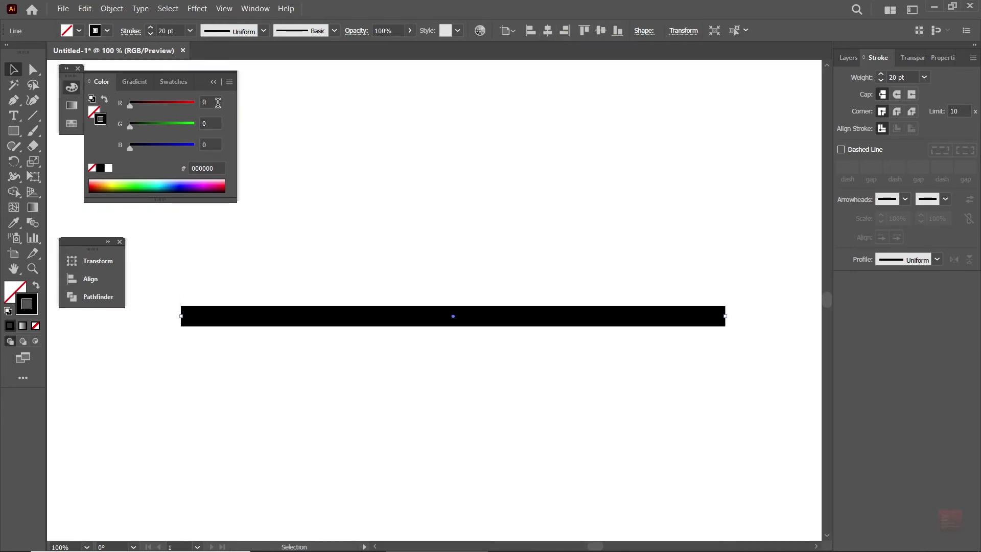
click(213, 82)
drag(465, 234, 531, 359)
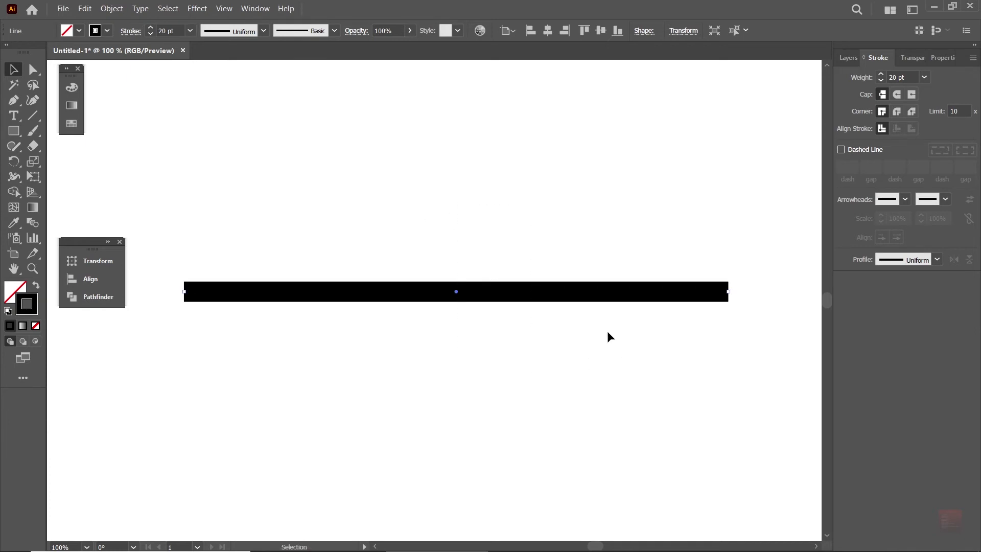
- Turn the line's stroke into a dashed line and set its first gap to 5 pt
click(841, 150)
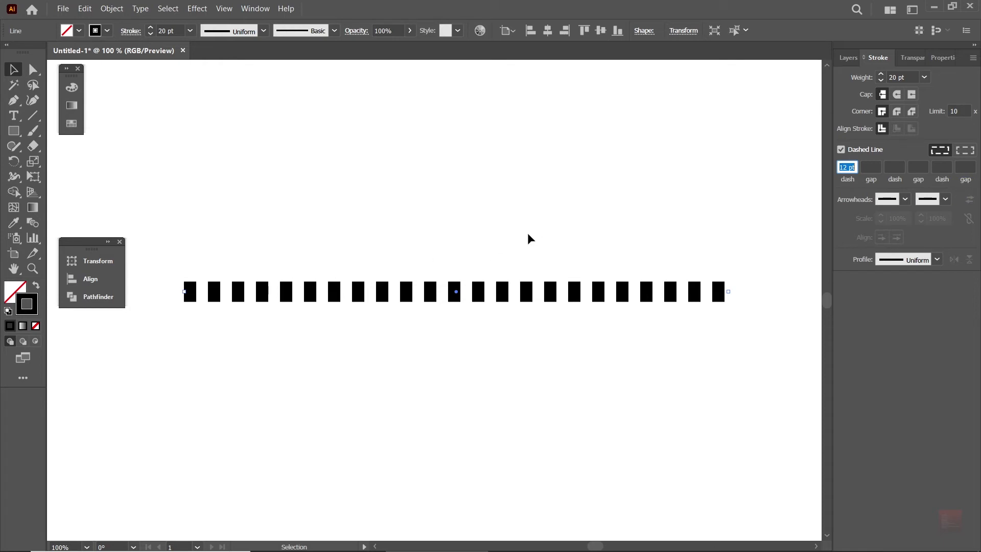
drag(426, 203, 476, 363)
drag(276, 207, 502, 404)
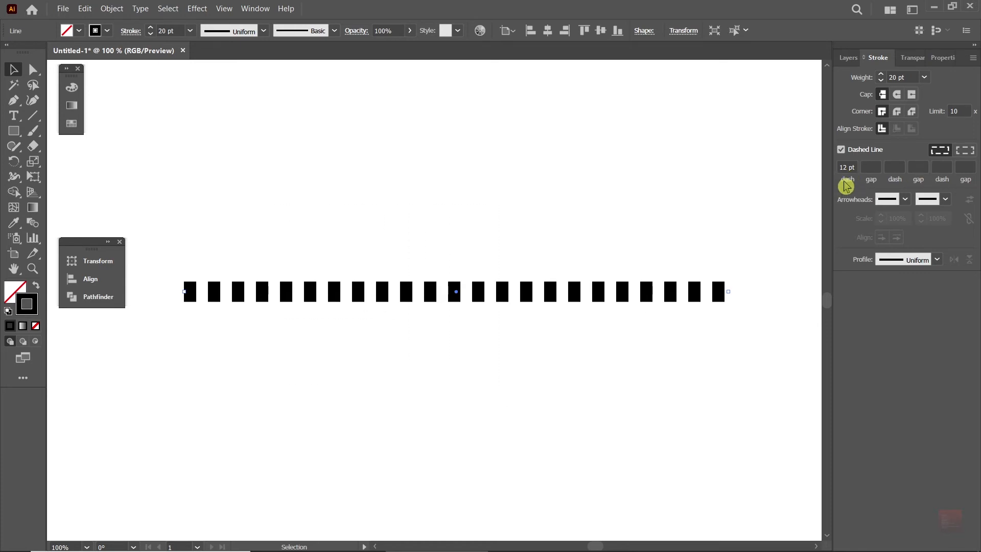
click(871, 169)
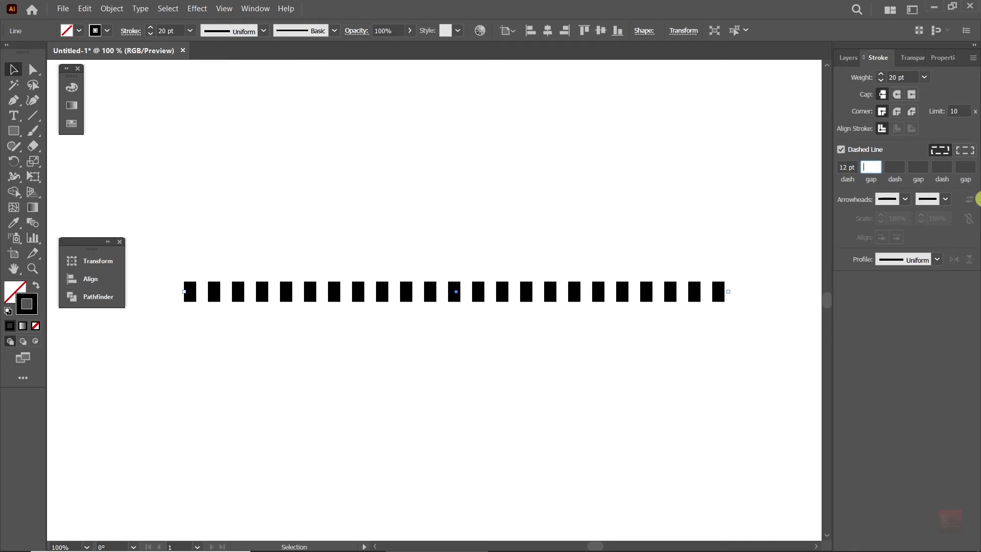
key(Return)
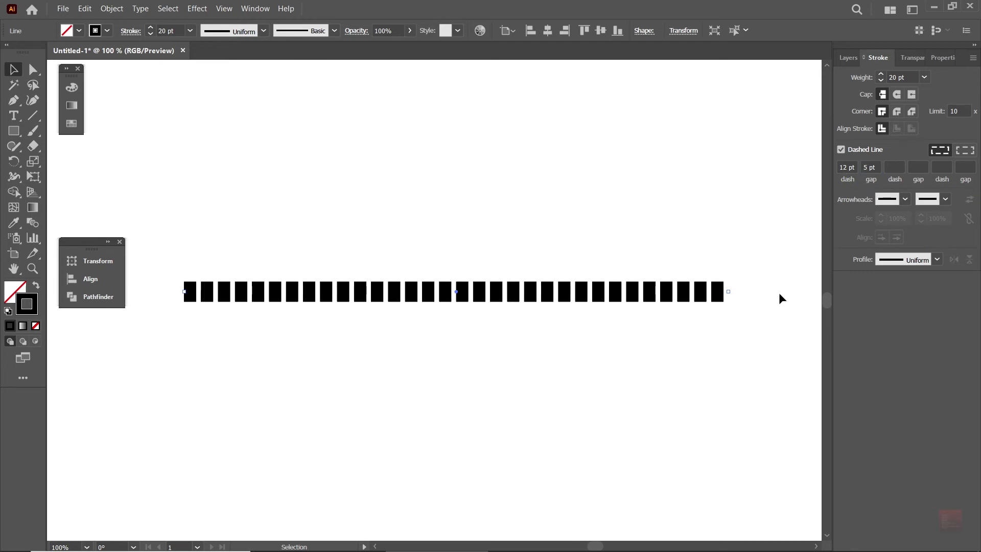
- Set the dashed line's first dash to 1 pt and its first gap to 15 pt
click(854, 170)
text(1)
key(Return)
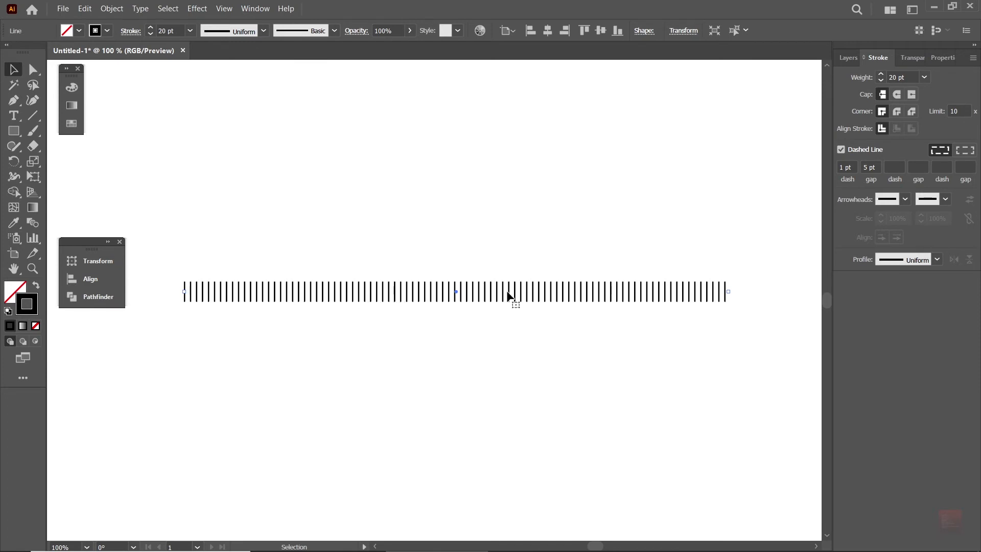
click(870, 168)
text(15)
key(Return)
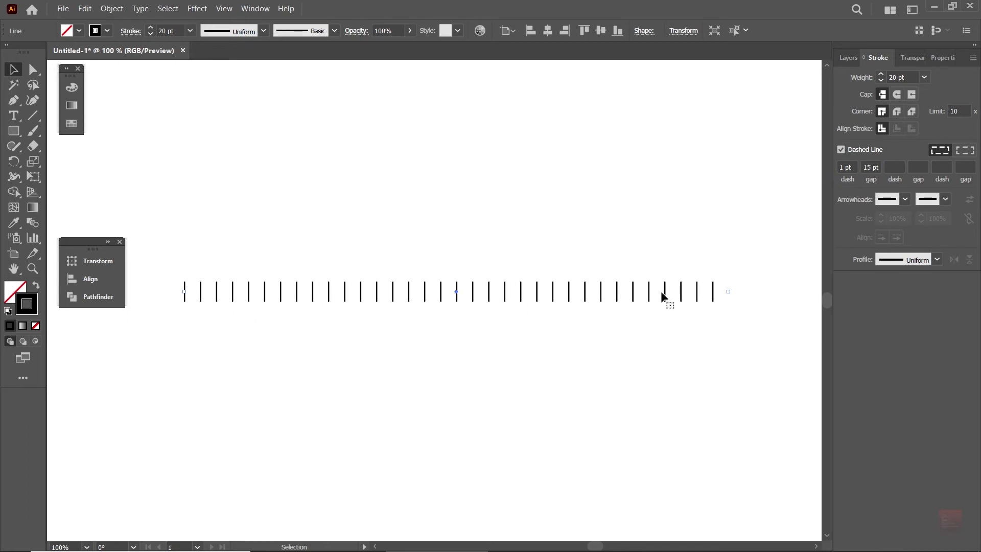
- Add a second dash of 10 pt and a second gap of 15 pt to the dashed line
click(893, 167)
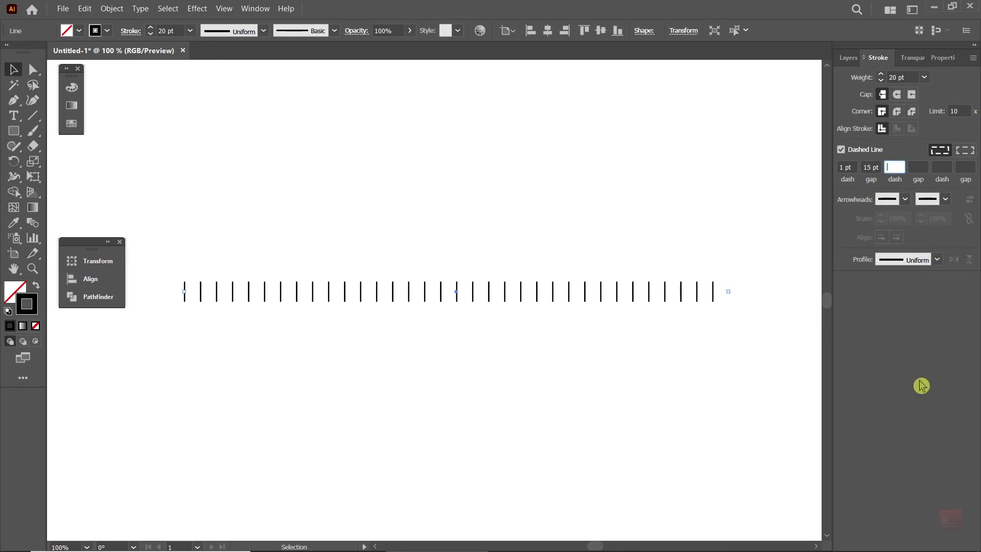
text(10)
key(Return)
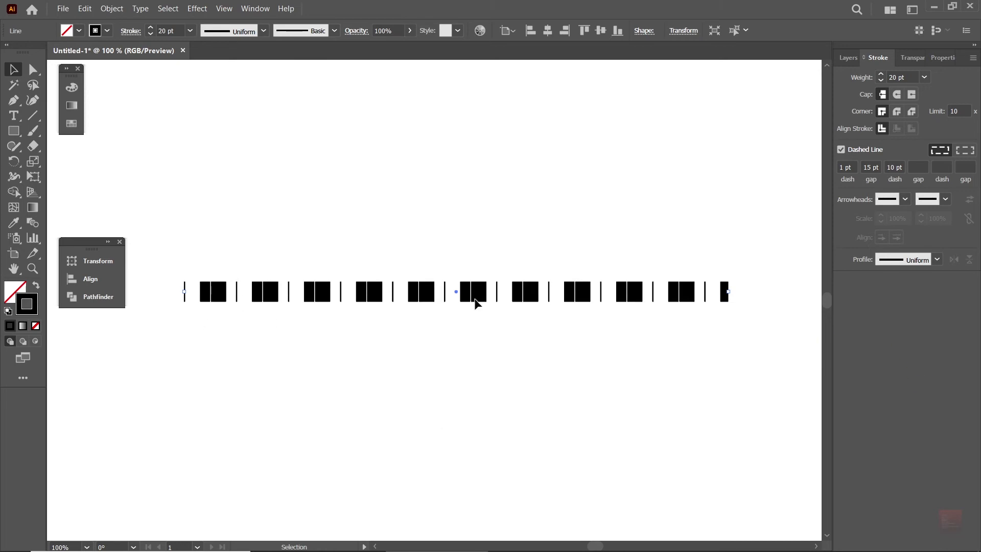
click(918, 167)
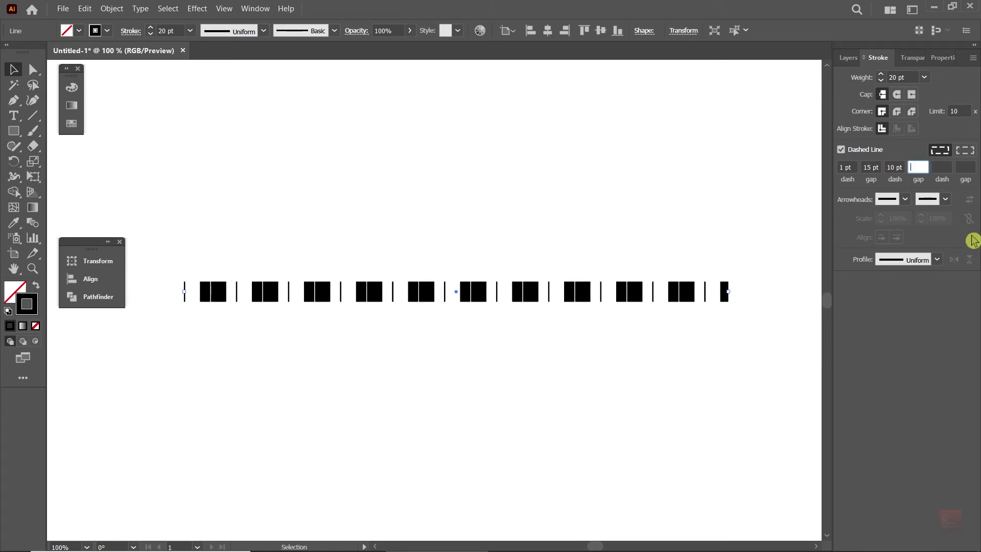
text(15)
key(Return)
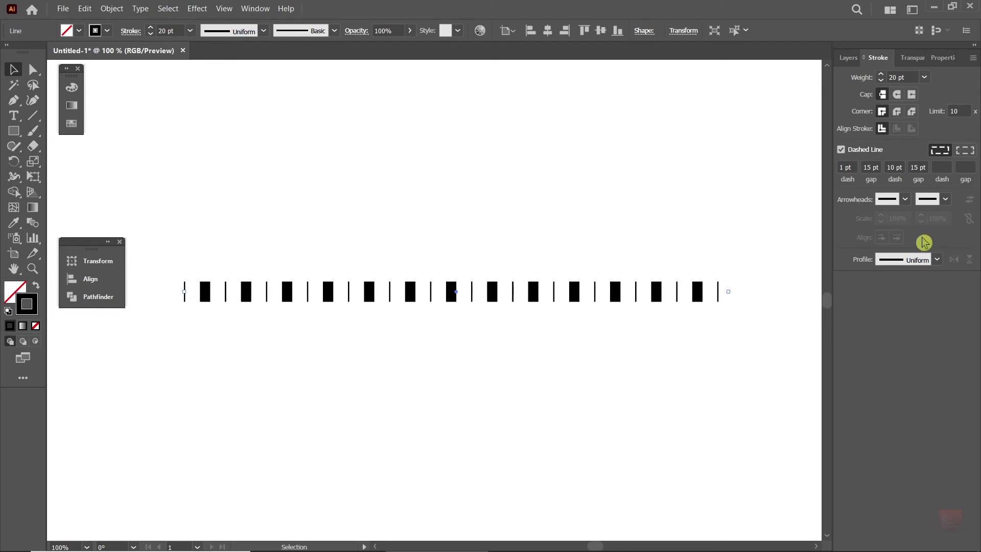
- Add a third dash of 5 pt and a third gap of 50 pt to the dashed line
click(943, 168)
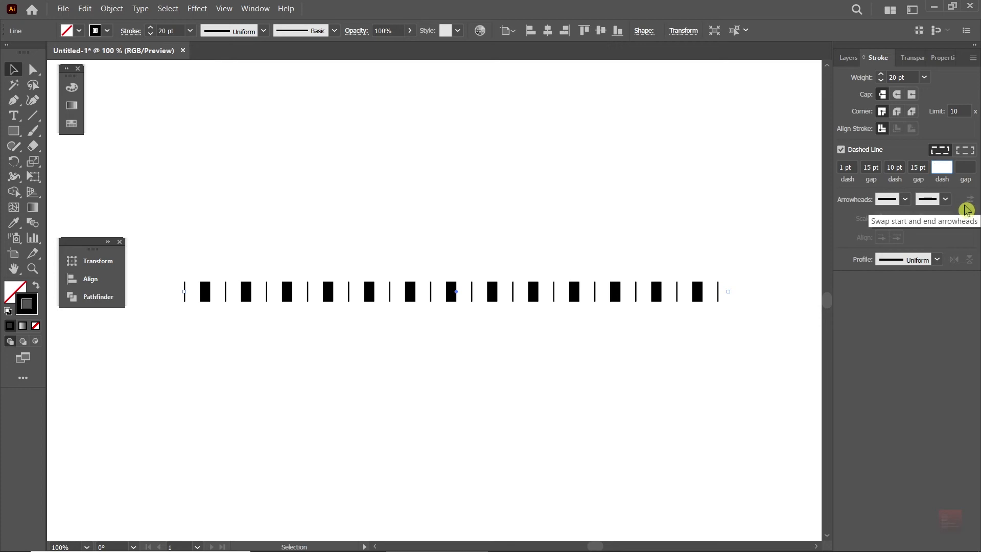
text(5)
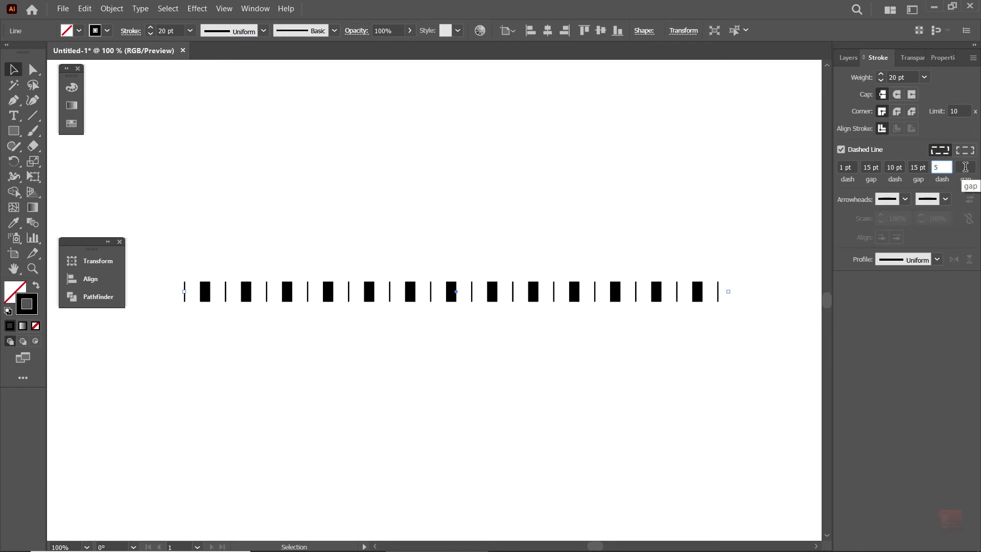
key(Tab)
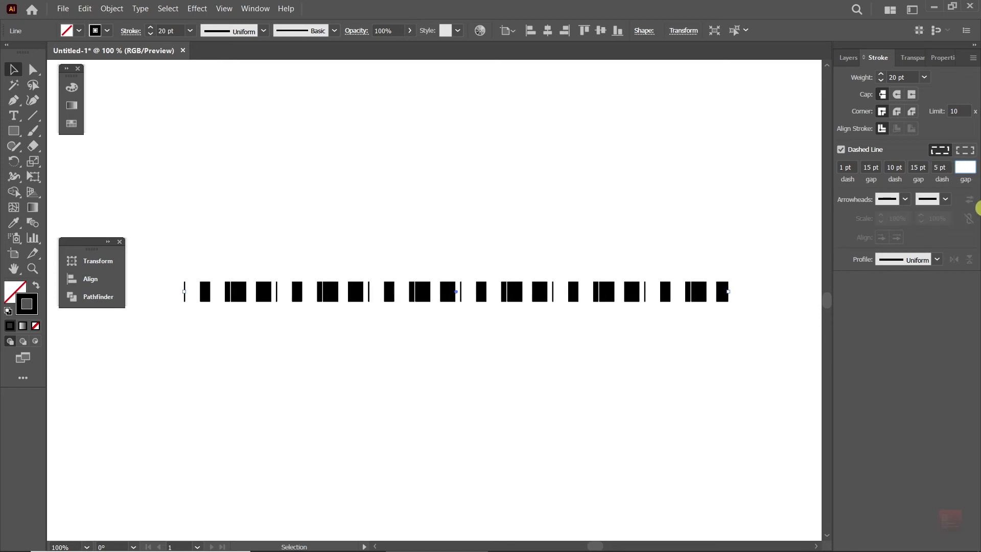
text(50)
key(Return)
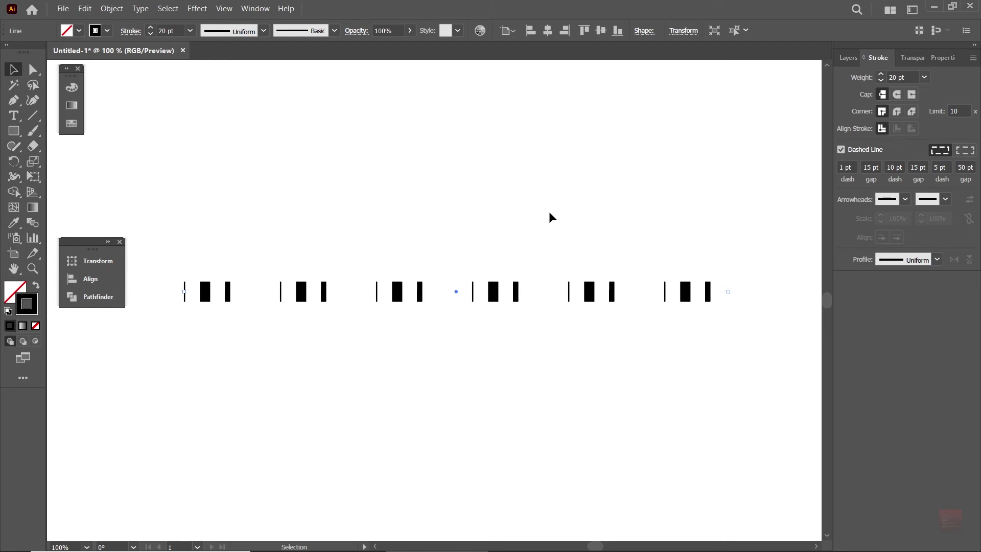
drag(453, 190, 532, 362)
drag(304, 207, 470, 366)
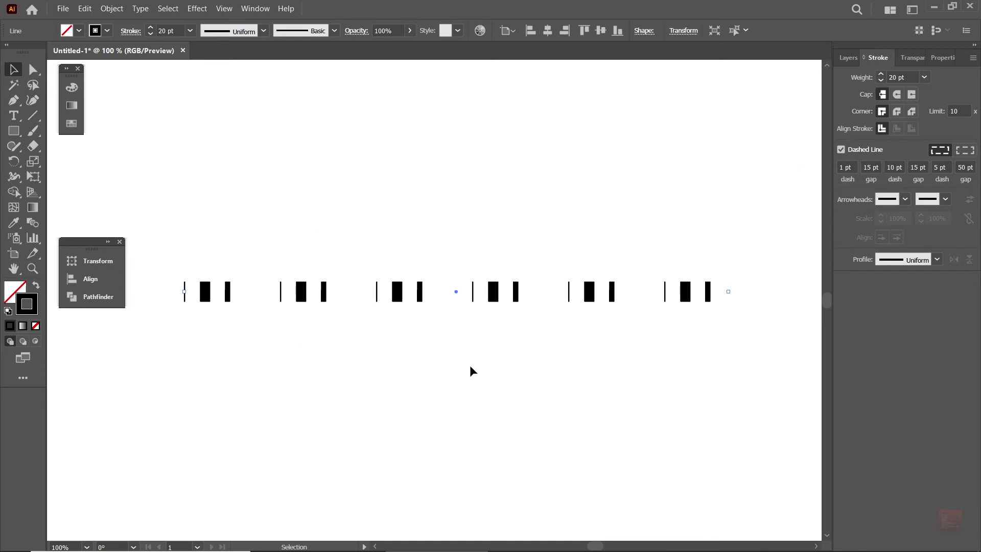
- Switch the dashed stroke off and back on to compare the solid and dashed versions of the line
click(841, 149)
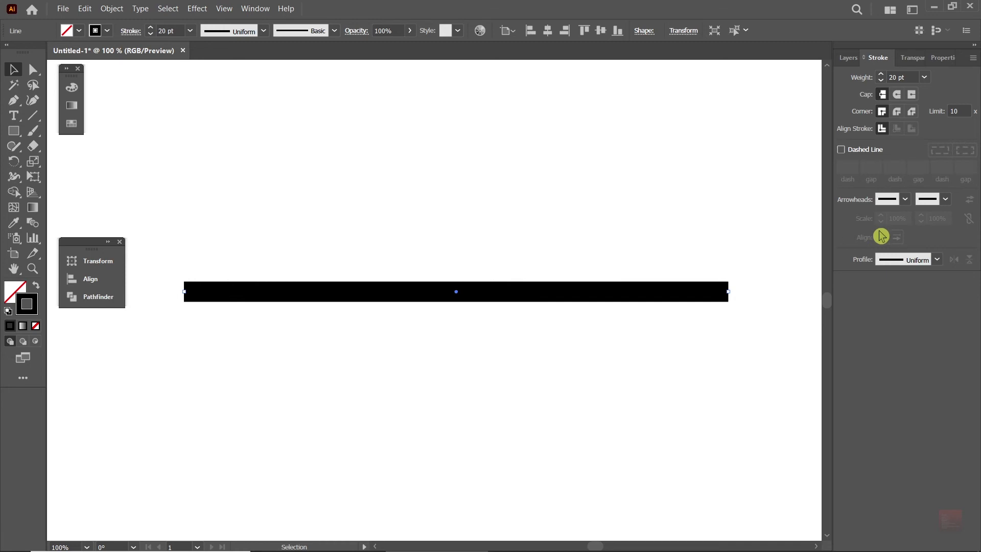
click(841, 149)
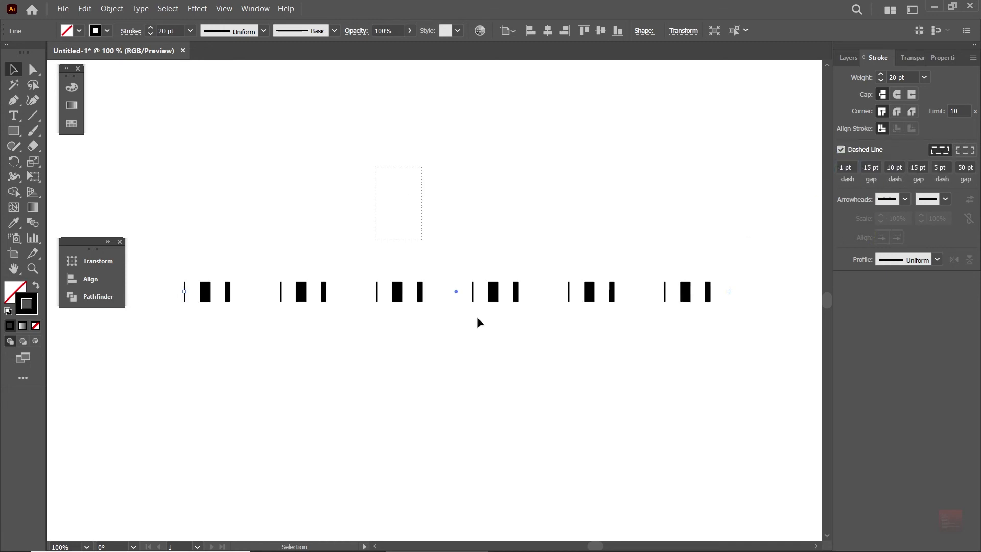
click(851, 168)
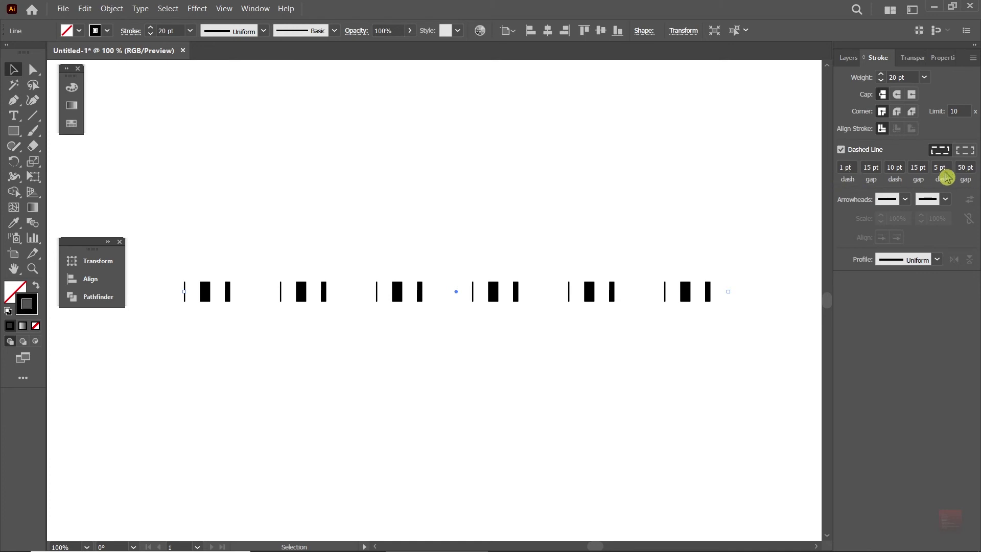
drag(256, 222, 463, 412)
- Reset all three dash and all three gap values of the dashed line to 0 pt
click(850, 168)
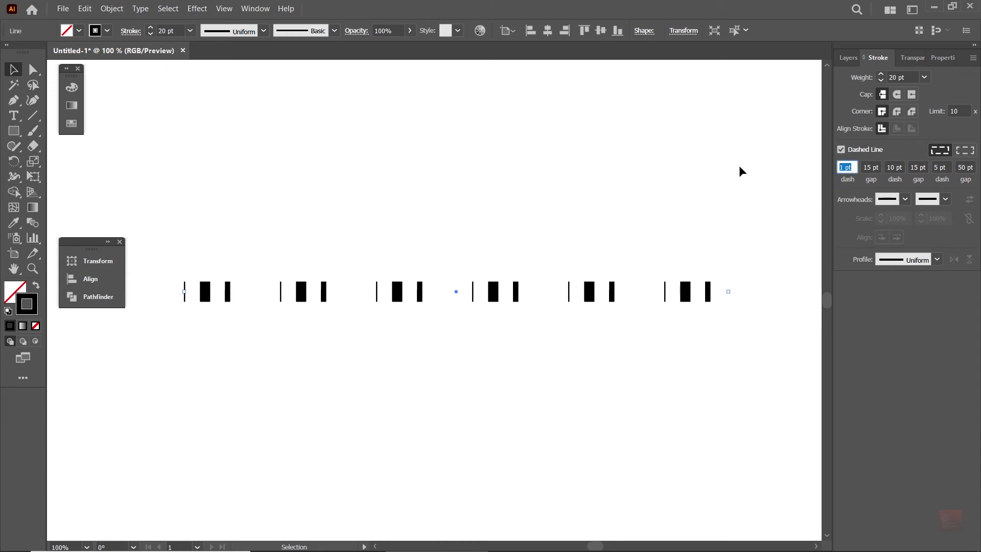
text(0)
key(Tab)
text(0)
key(Tab)
text(0)
key(Tab)
text(0)
key(Tab)
text(0)
key(Tab)
text(0)
key(Tab)
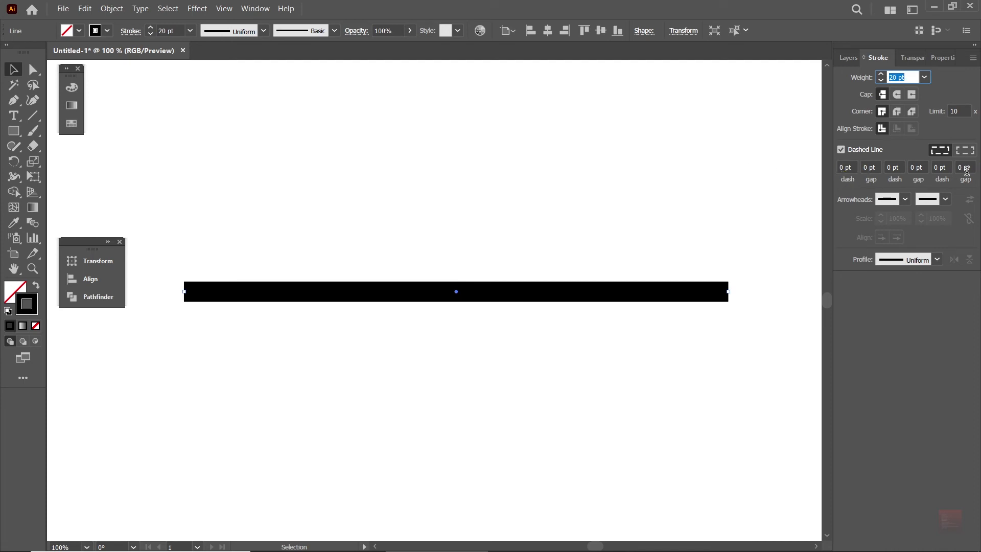
drag(372, 179, 547, 406)
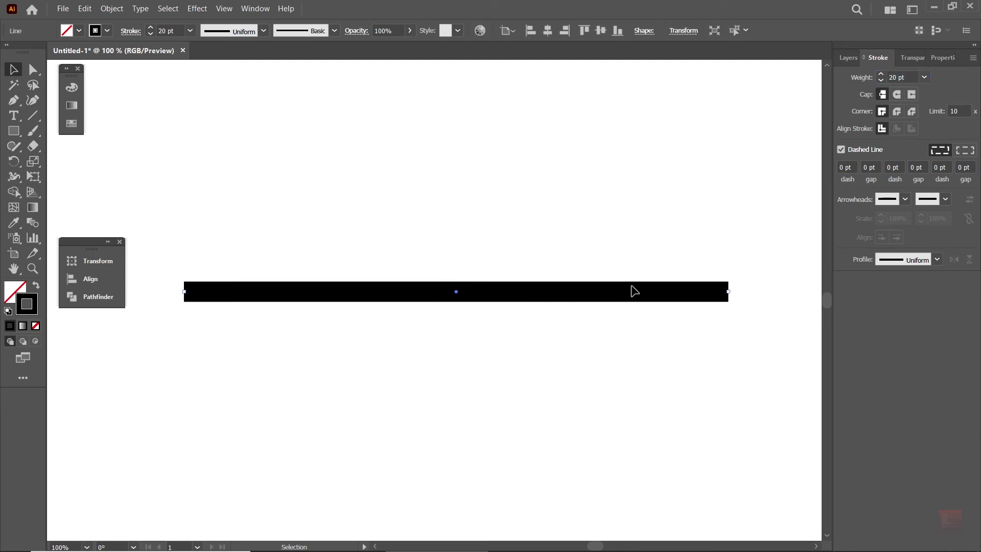
- Set the dashed line's first dash to 5 pt, first gap to 10 pt, second dash to 15 pt and second gap to 20 pt
click(852, 167)
text(5)
key(Tab)
text(10)
key(Tab)
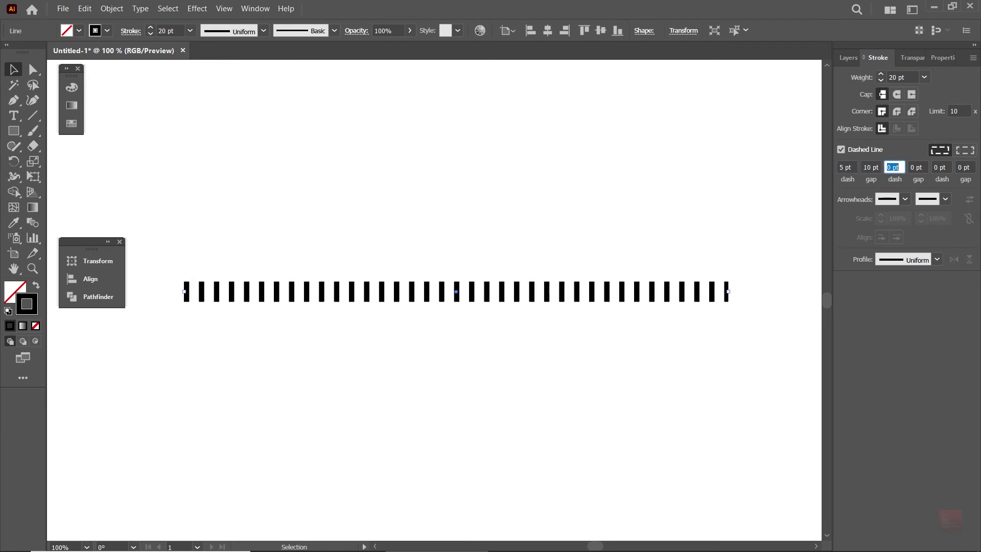
text(15)
key(Tab)
text(20)
key(Tab)
drag(432, 180, 549, 436)
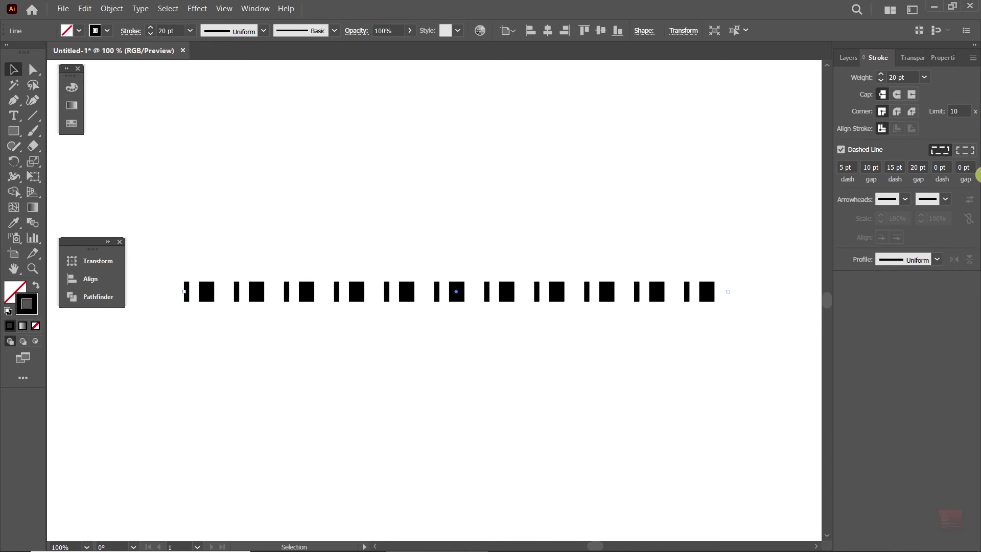
- Turn off the dashed line option to make the line's stroke solid
click(842, 150)
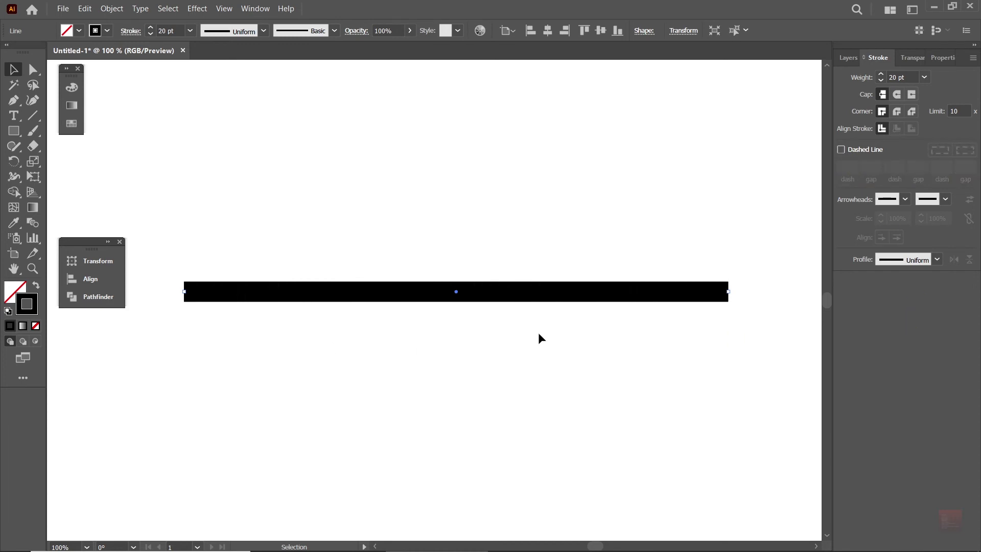
- Add the Arrow 1 arrowhead to both the start and the end of the line
drag(462, 220, 526, 400)
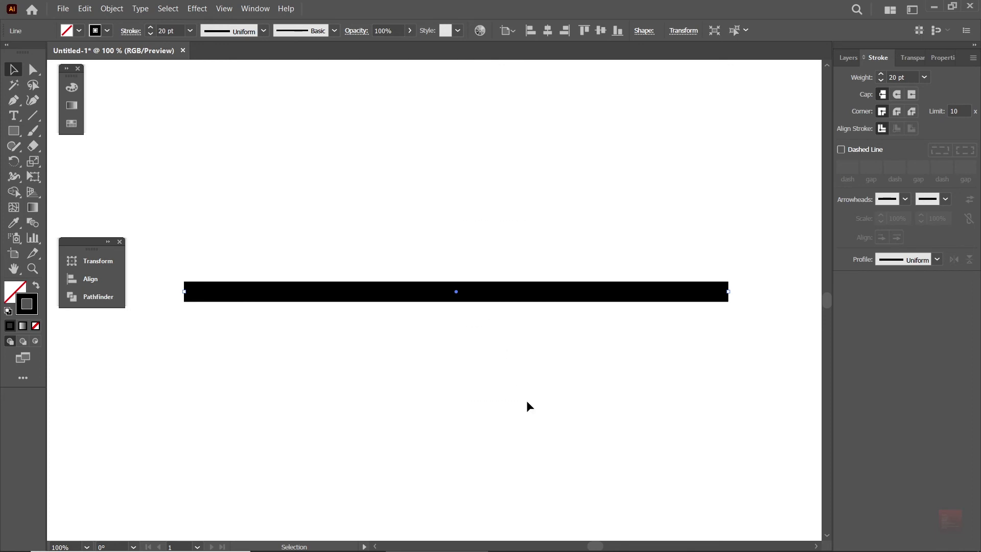
click(904, 200)
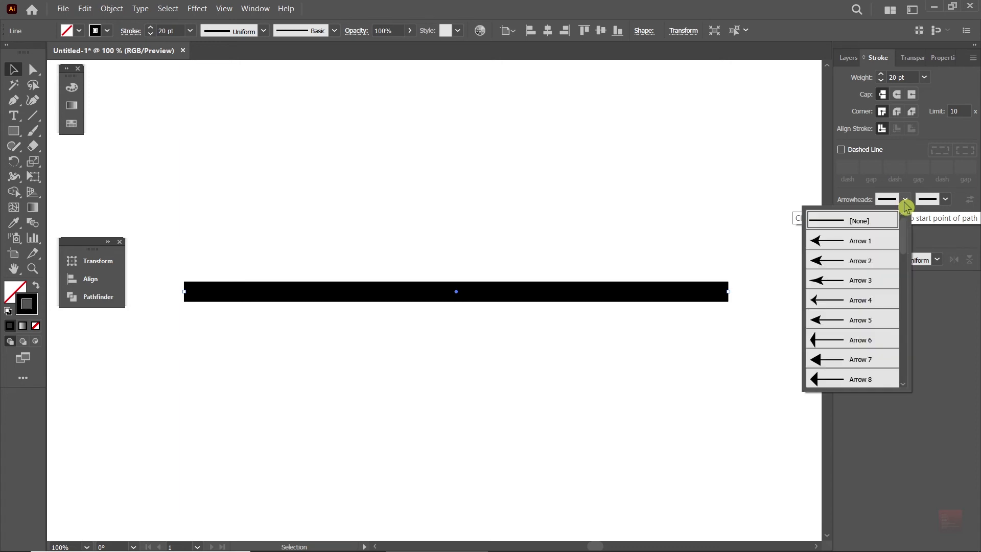
click(860, 242)
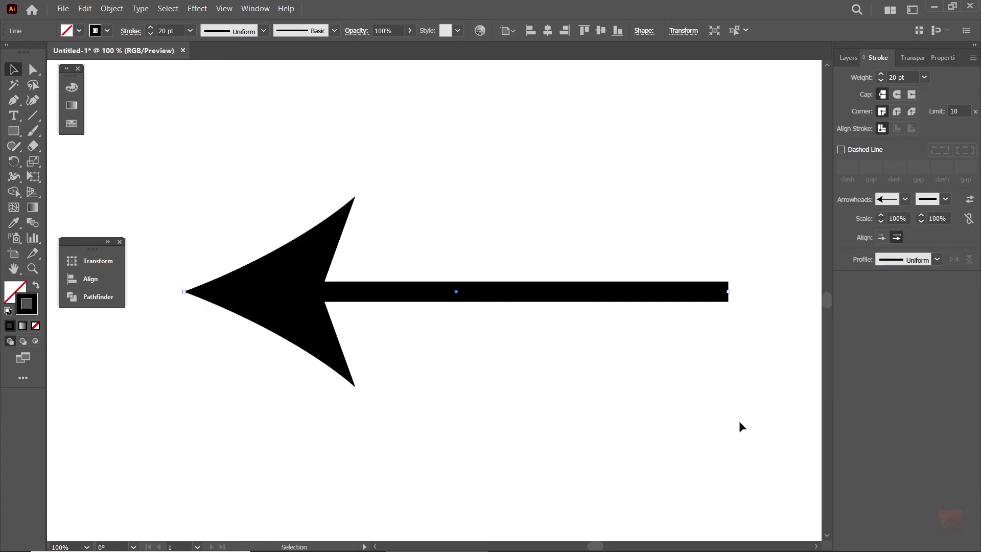
click(945, 199)
click(917, 242)
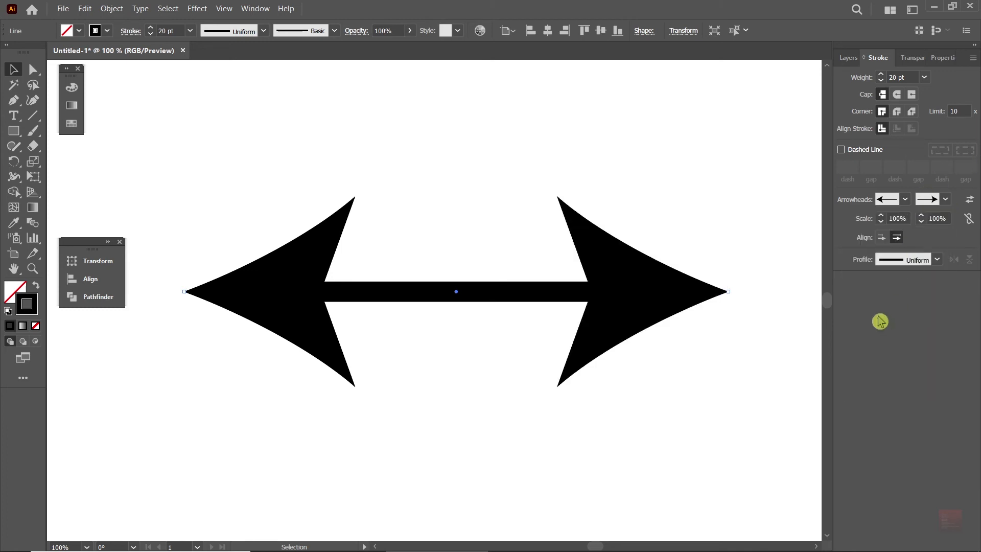
- Change the arrowhead at the end point of the line to Arrow 30
drag(157, 184, 354, 498)
drag(646, 164, 806, 447)
click(905, 200)
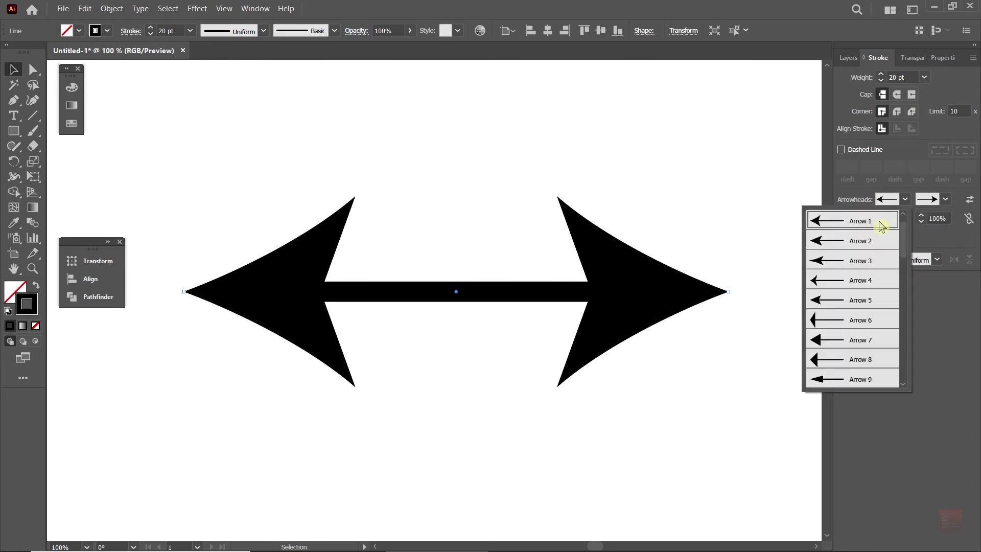
click(944, 199)
click(944, 199)
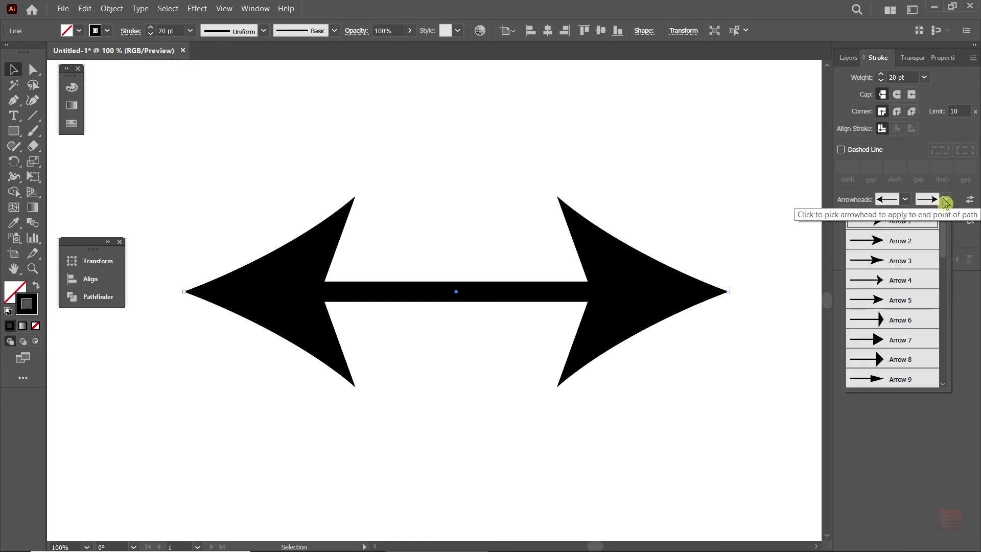
scroll(903, 352, down, 8)
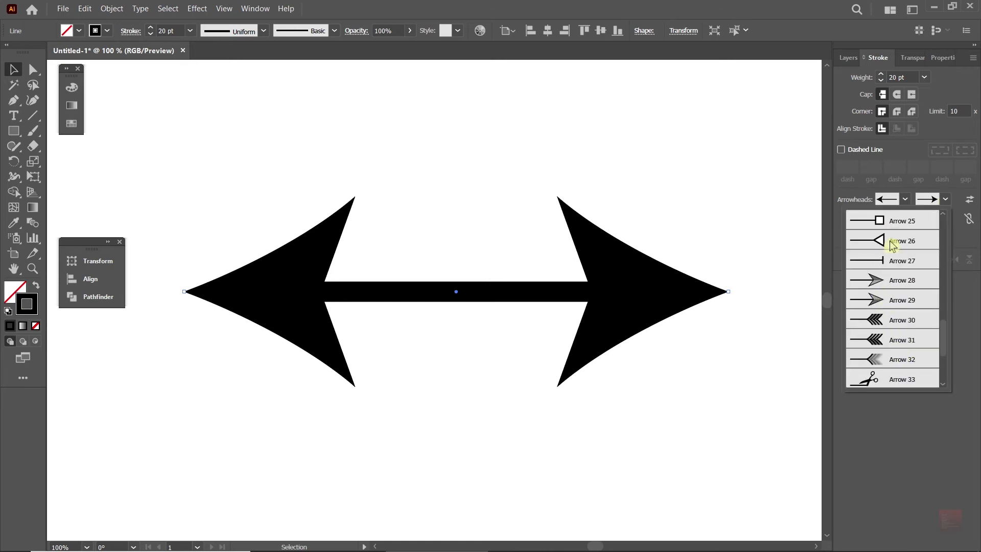
click(877, 320)
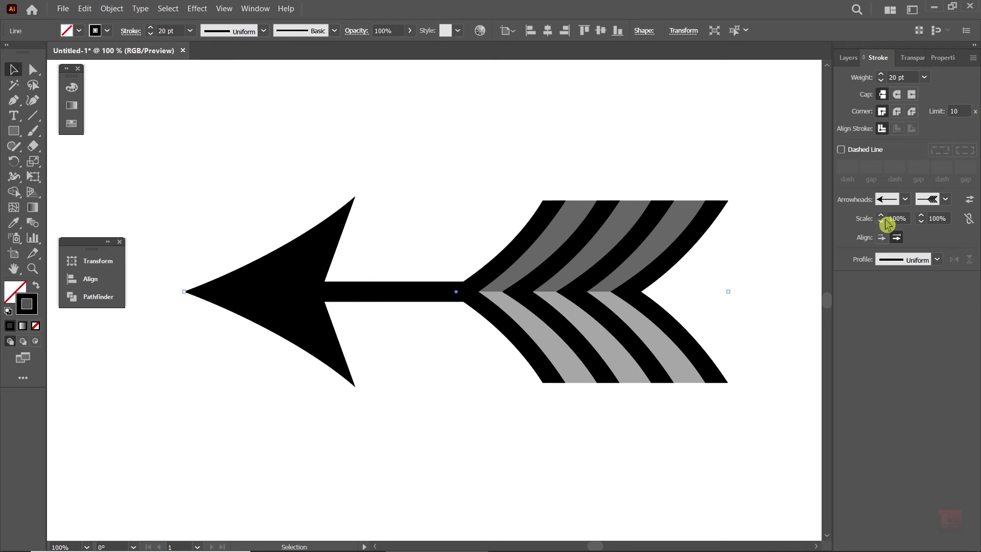
- Scale both the start and end arrowheads of the line to 25%
click(900, 219)
text(25)
key(Tab)
text(25)
key(Tab)
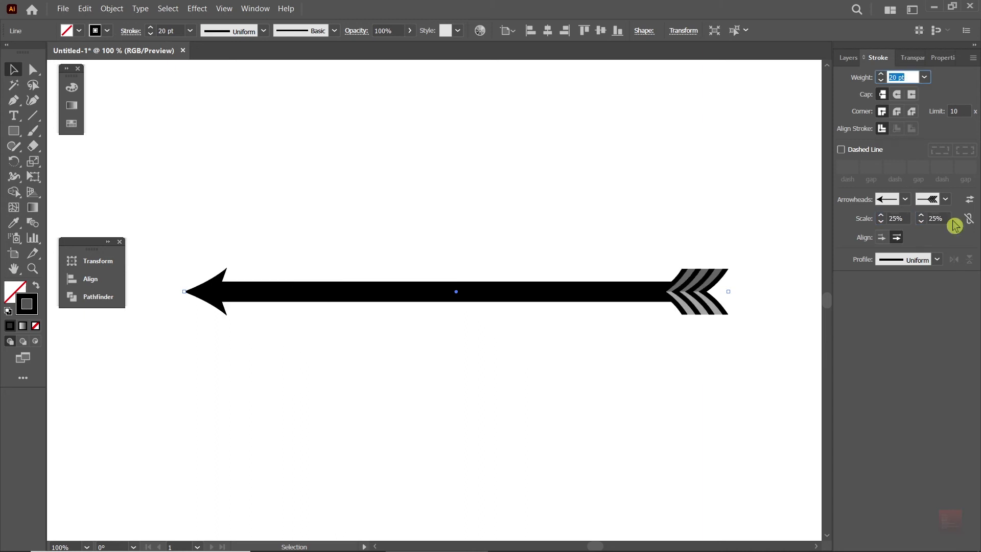
click(556, 357)
click(649, 288)
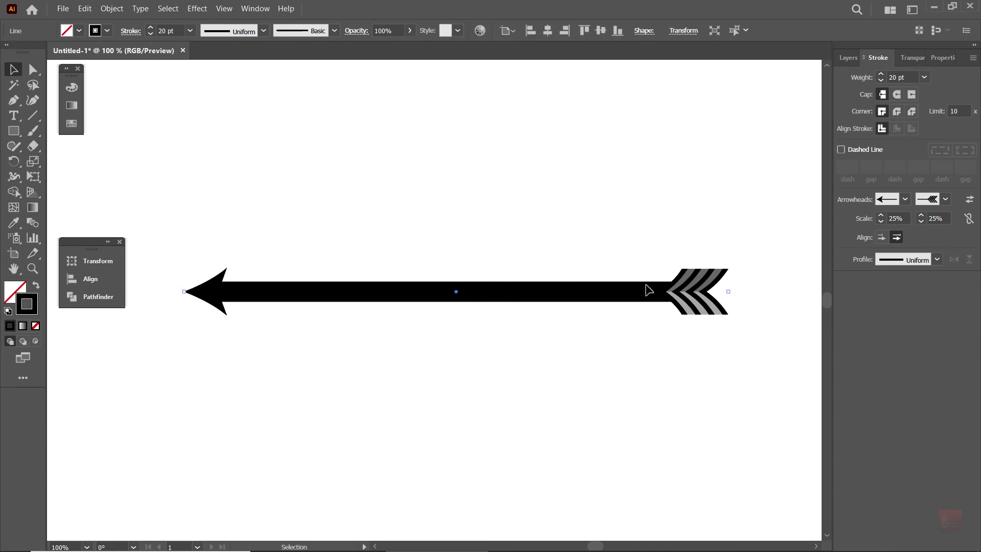
- Set the arrow line's stroke weight to 10 pt
click(924, 77)
click(959, 262)
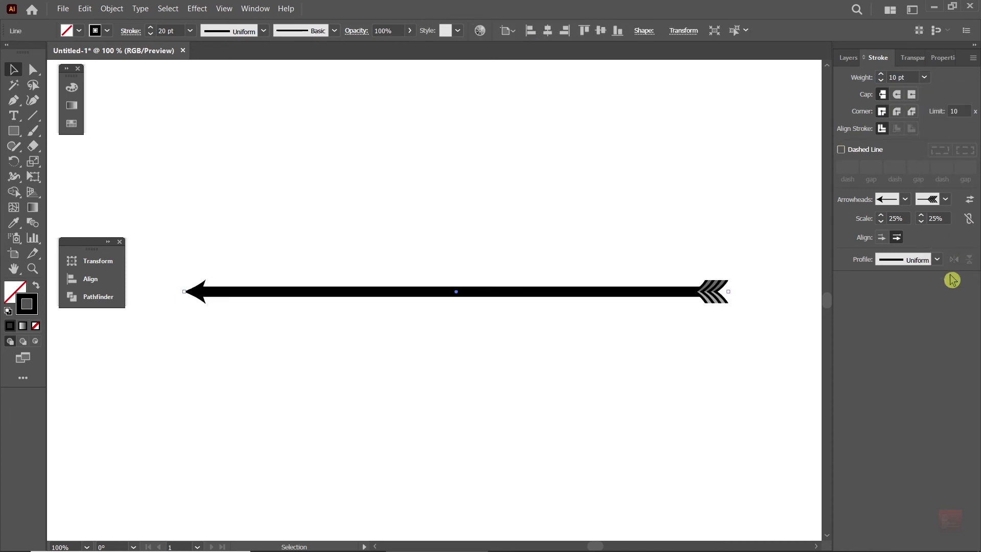
click(555, 451)
drag(445, 241, 488, 405)
- Scale both the start and end arrowheads of the line to 50%
click(895, 218)
text(50)
key(Tab)
text(50)
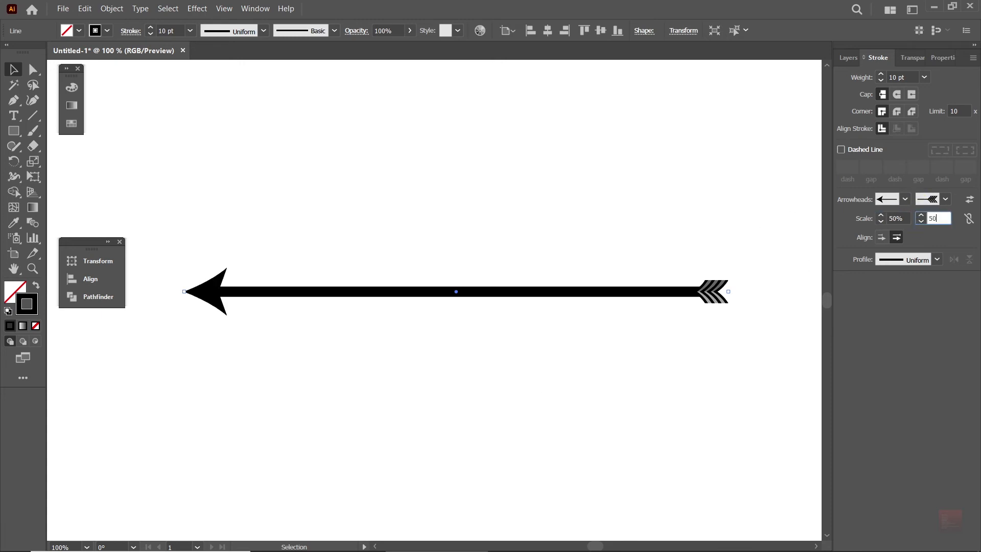
key(Tab)
click(383, 425)
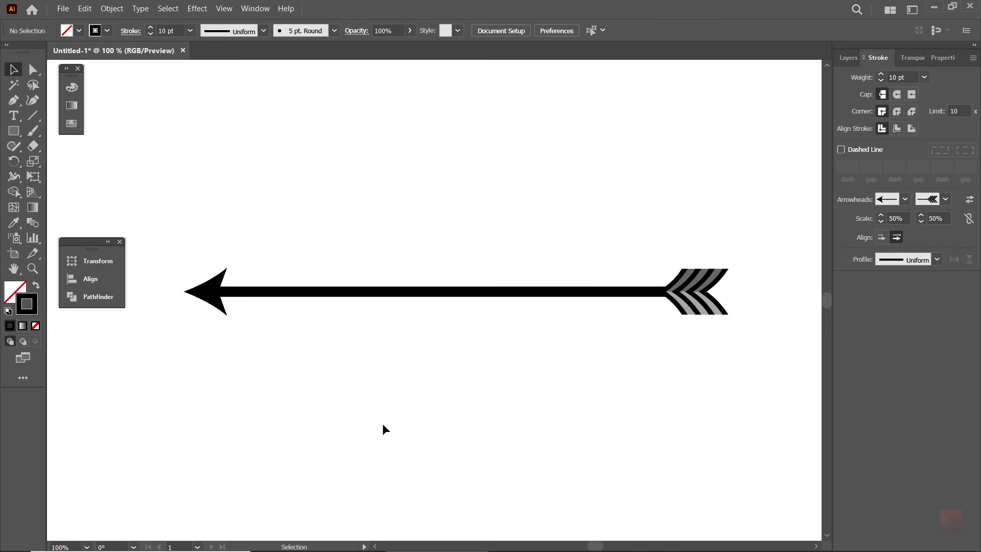
drag(377, 147, 424, 286)
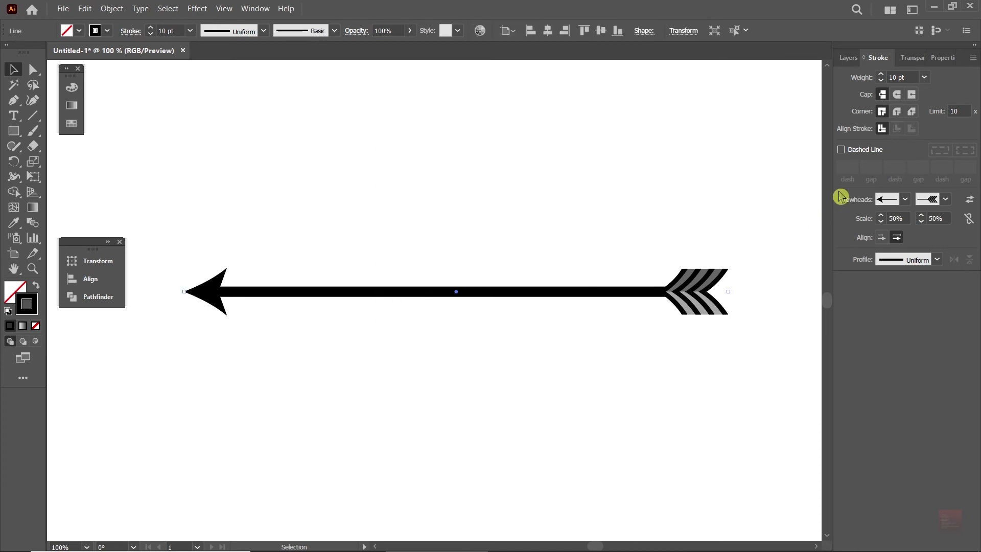
- Change the line's start arrowhead to Arrow 15 and its end arrowhead to Arrow 36
click(900, 199)
scroll(858, 317, down, 6)
scroll(846, 299, up, 3)
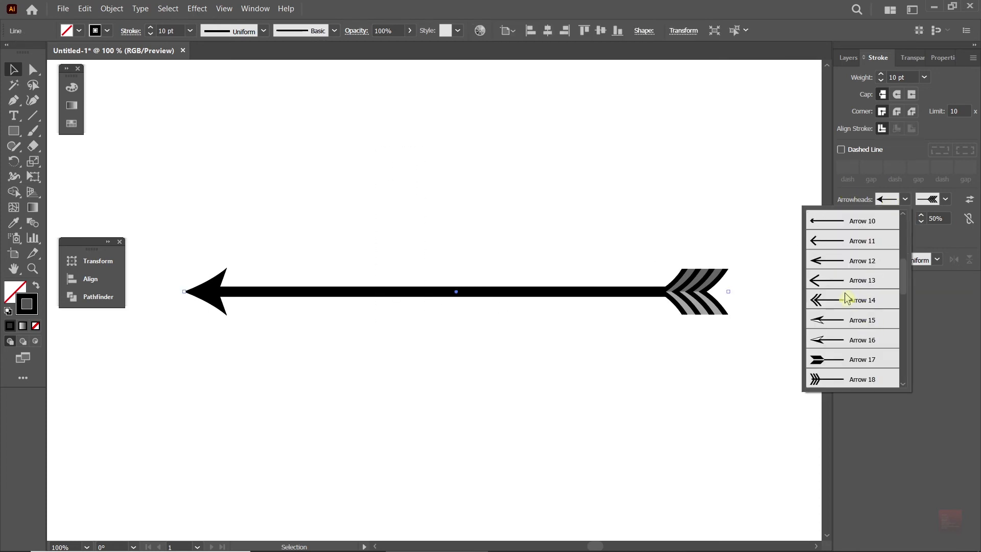
click(841, 321)
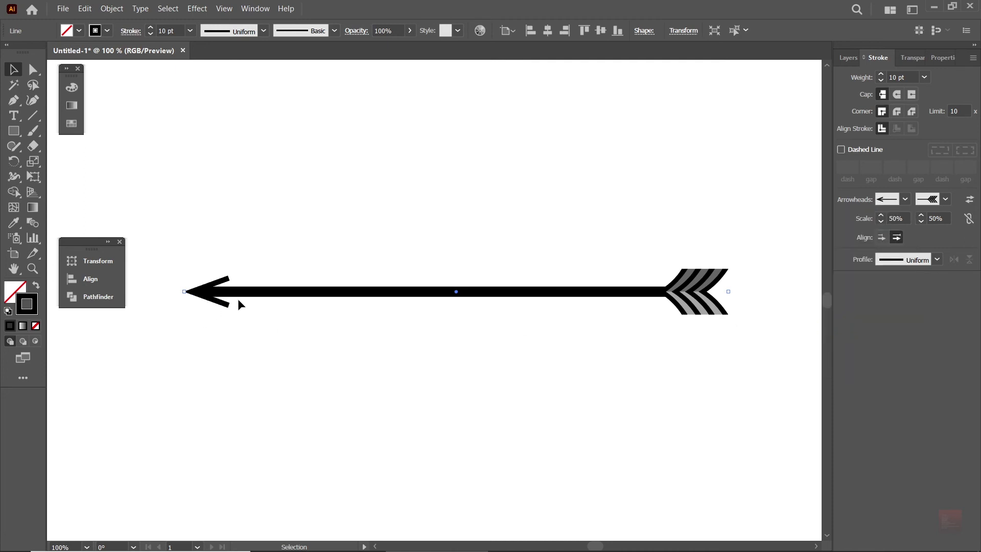
click(945, 199)
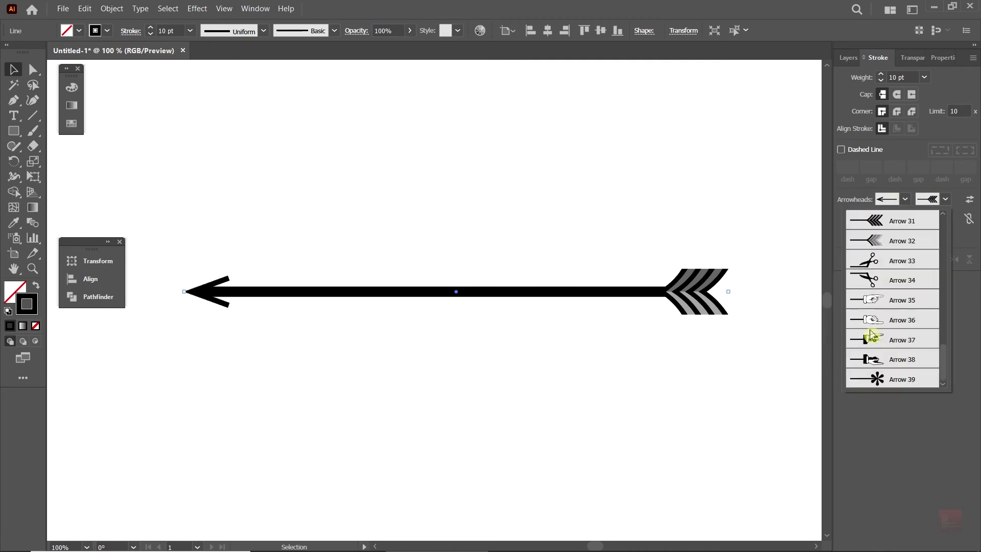
click(870, 323)
click(578, 477)
drag(562, 360, 504, 239)
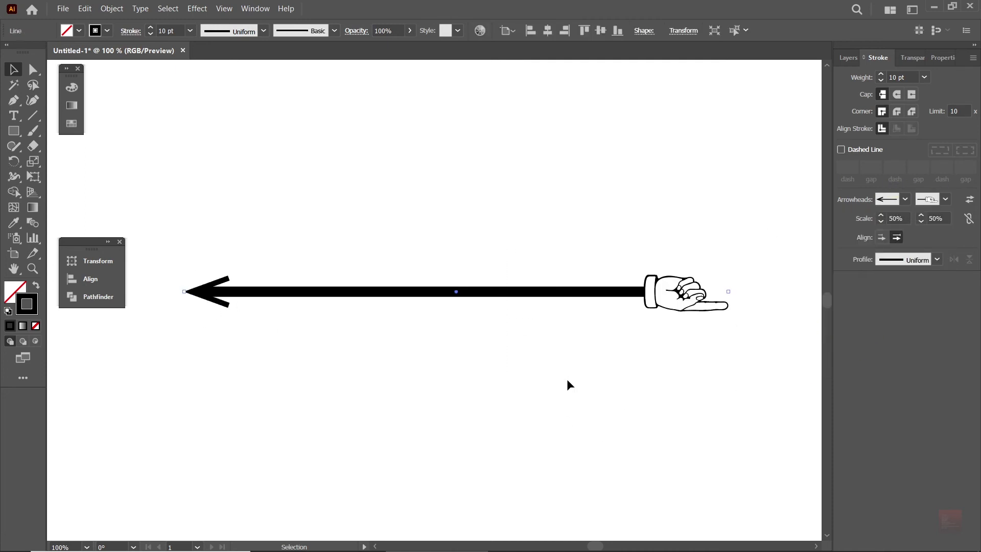
- Try extending the arrow tips beyond the ends of the path, and restore placing the tips at the path's ends
click(882, 239)
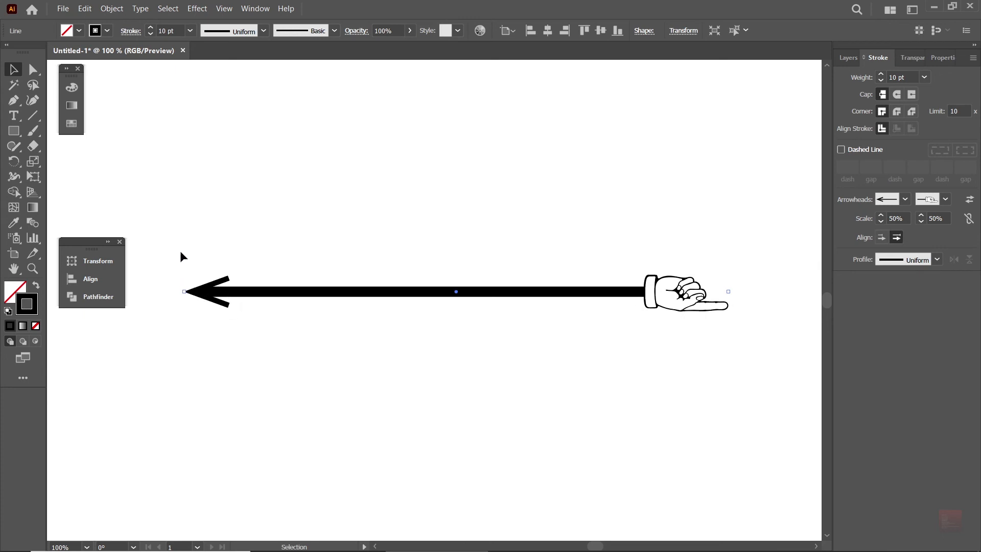
drag(180, 251, 629, 253)
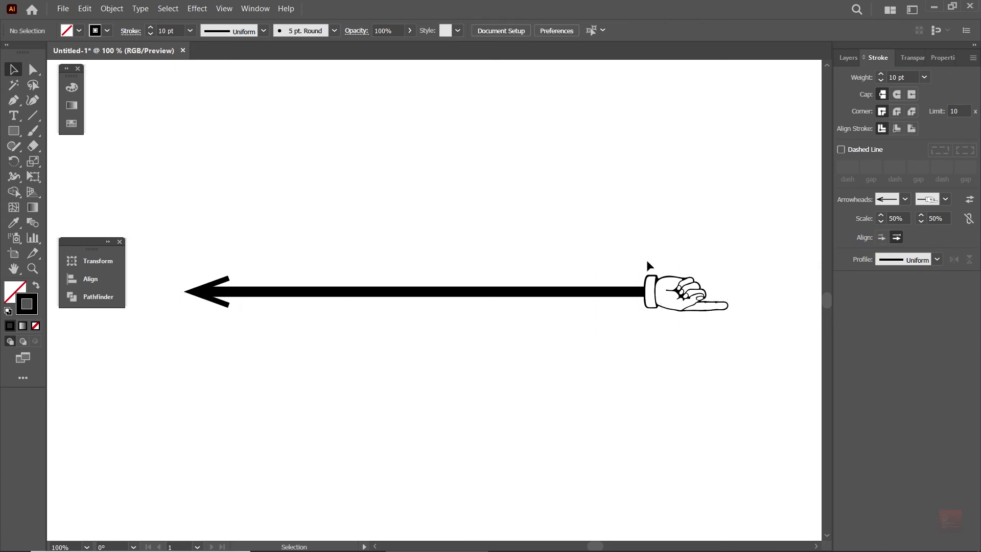
click(659, 302)
click(860, 243)
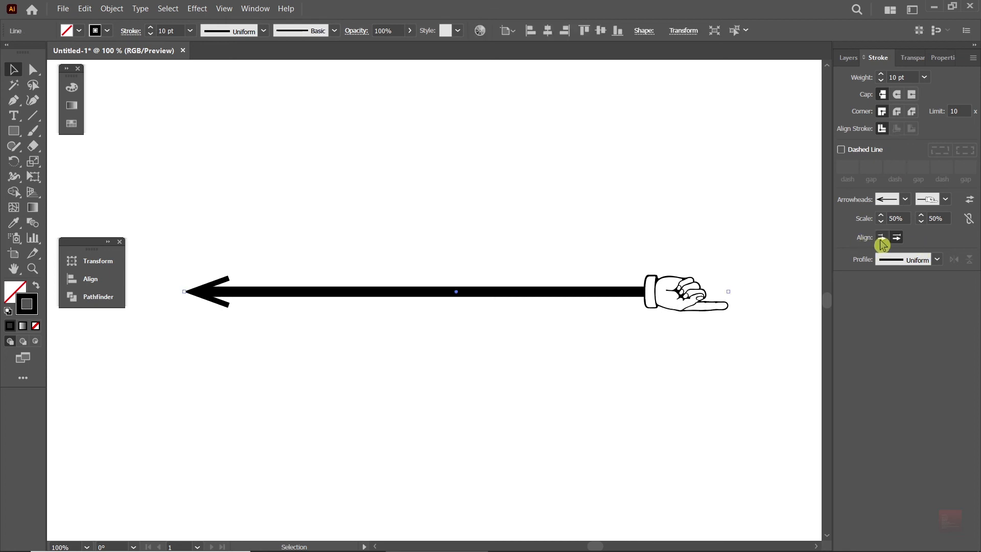
click(880, 239)
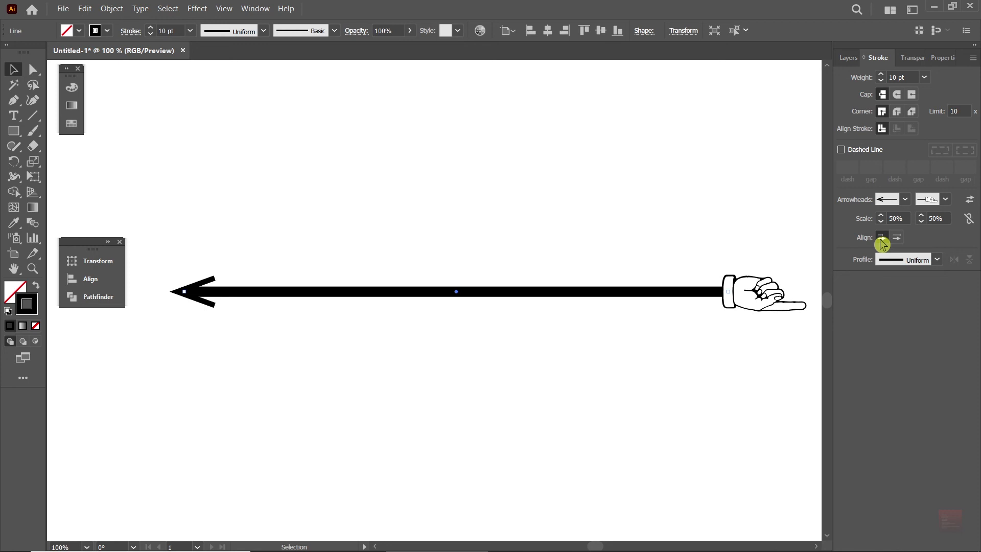
click(896, 238)
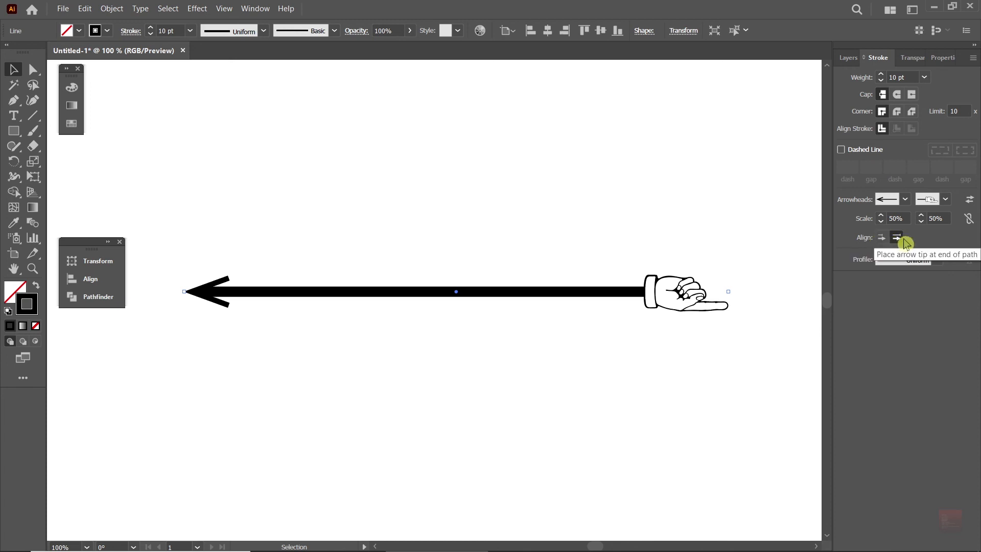
- Remove the arrowheads from both ends of the line and set its stroke weight to 20 pt
click(937, 260)
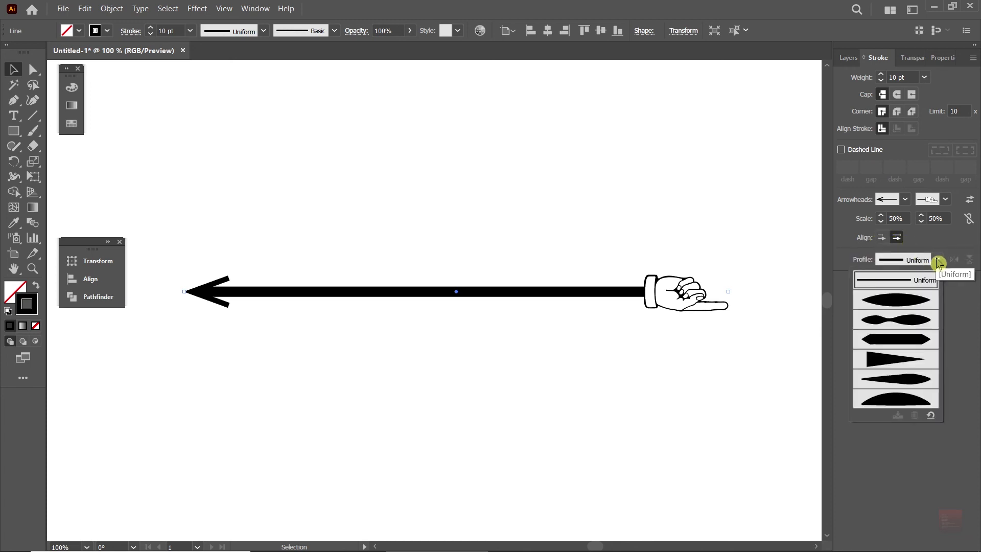
drag(413, 190, 532, 385)
click(906, 198)
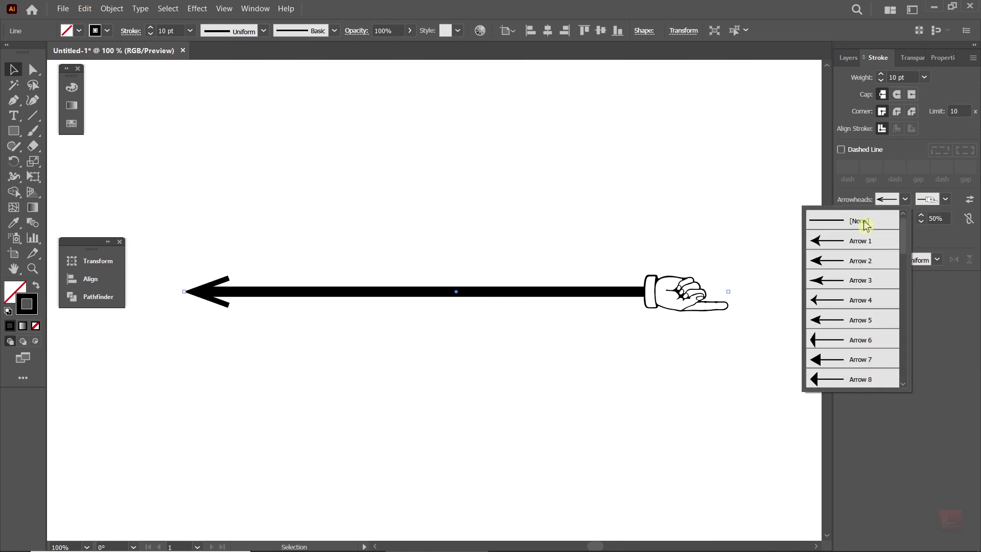
click(841, 221)
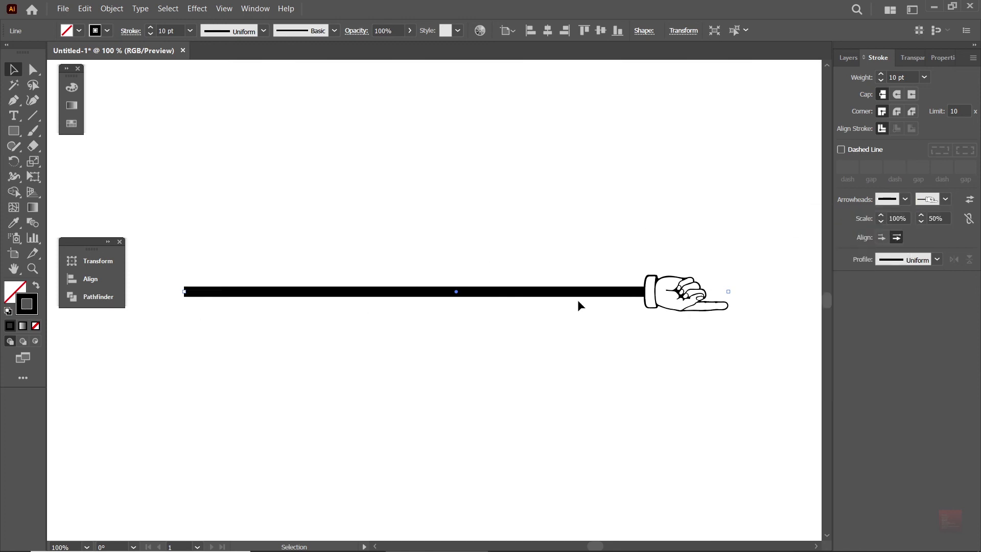
click(946, 199)
scroll(887, 246, up, 10)
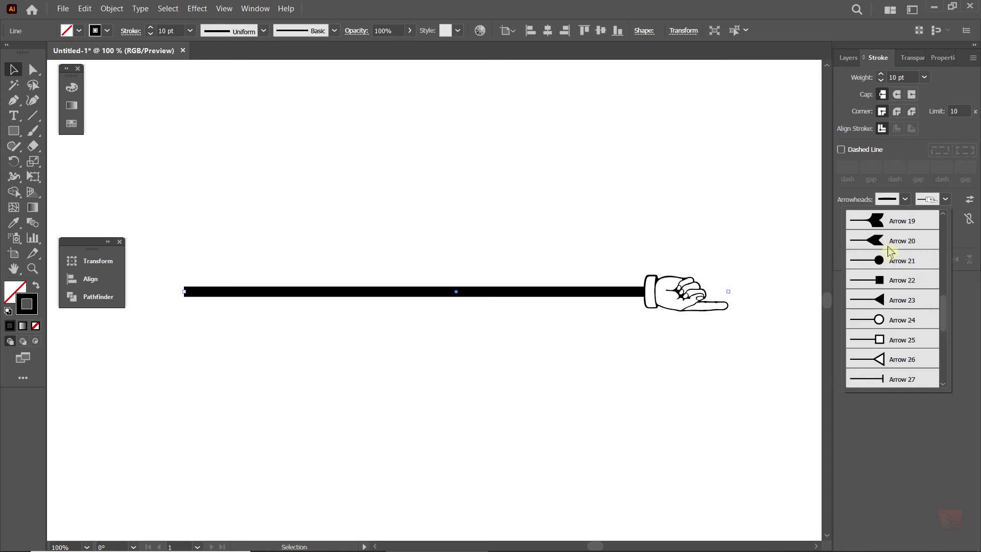
click(887, 221)
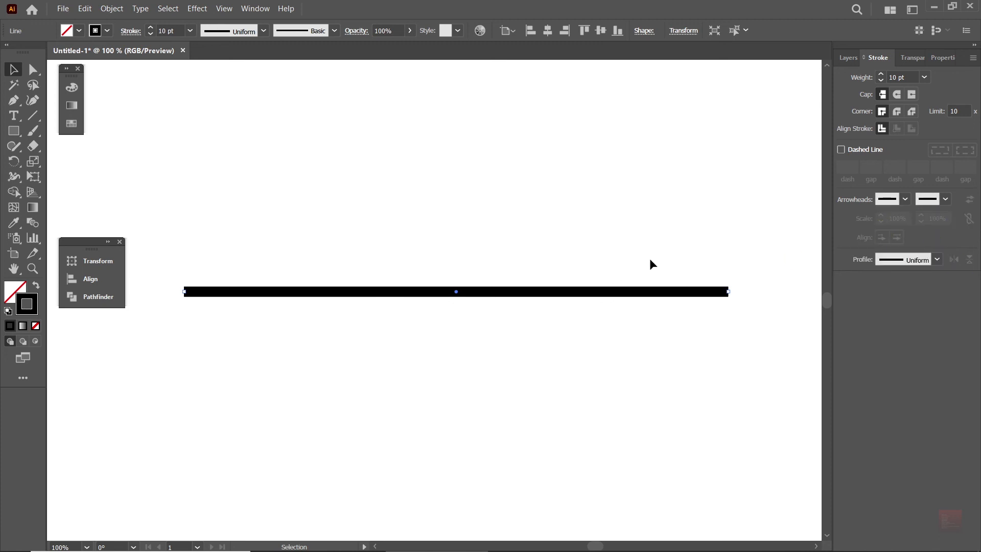
click(925, 78)
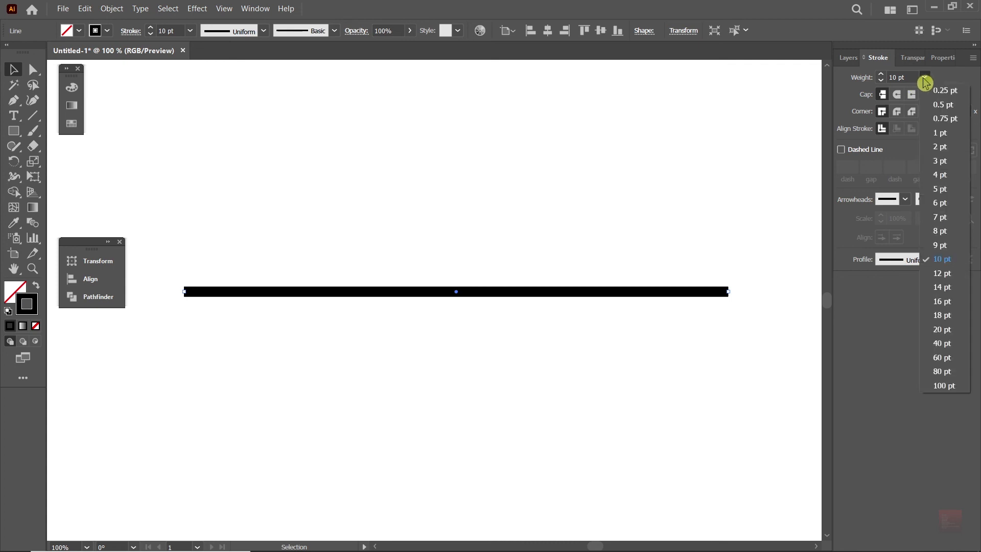
click(950, 331)
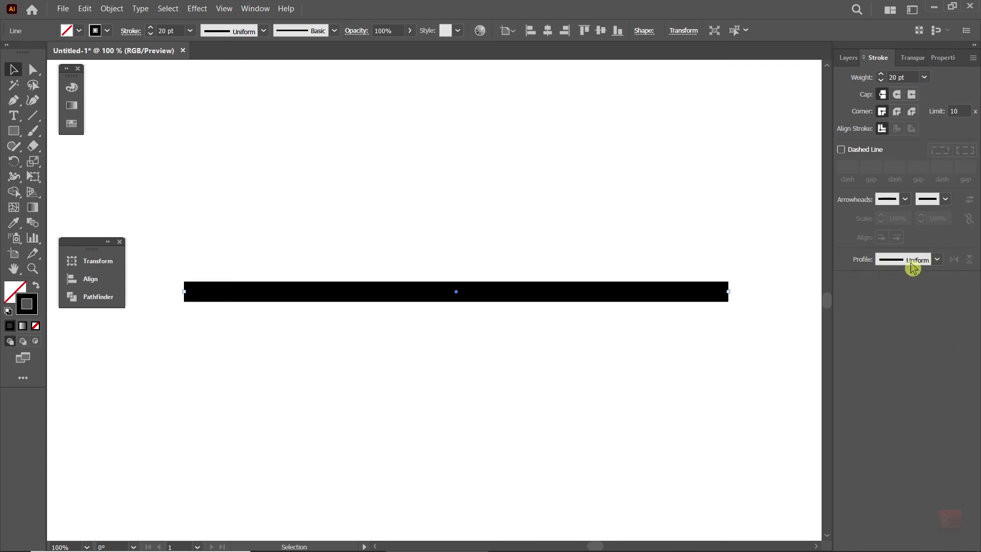
- Apply Width Profile 1, Width Profile 5 and Width Profile 2 to the line in turn to compare their shapes
click(937, 260)
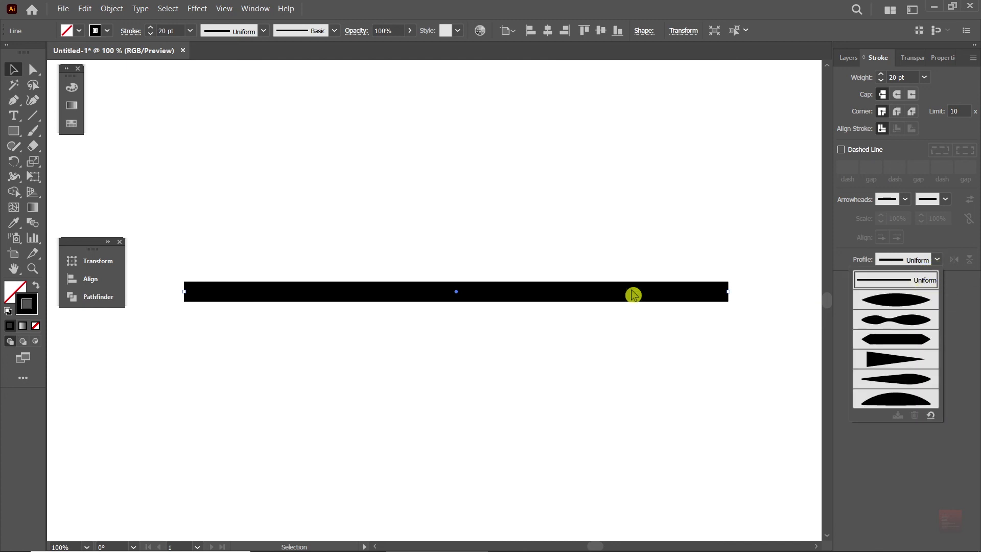
click(900, 304)
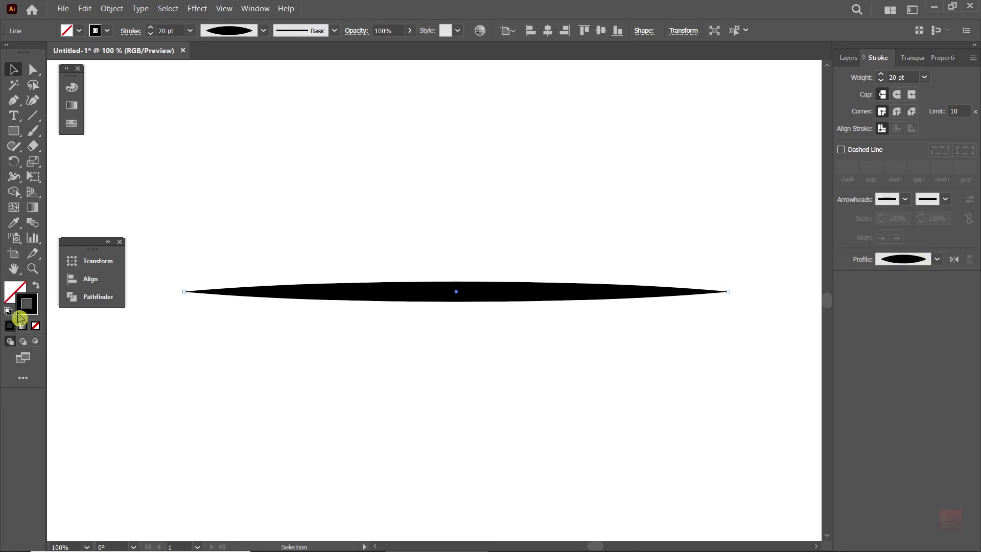
click(937, 260)
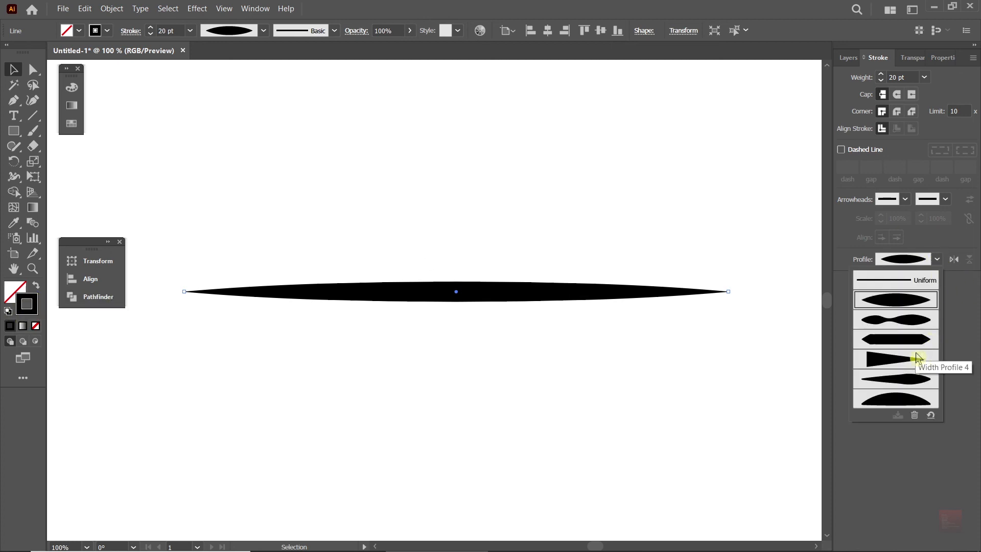
click(908, 378)
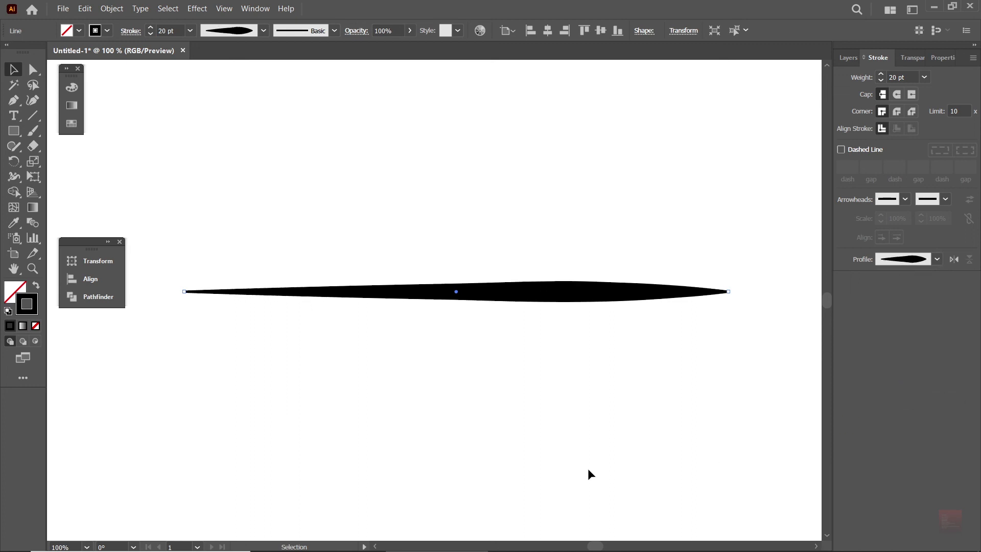
click(937, 259)
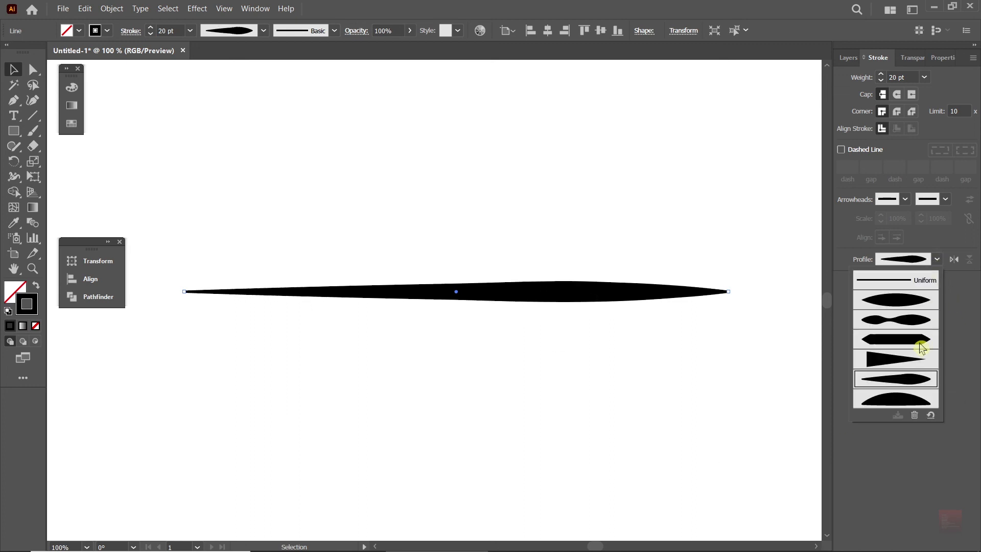
click(899, 327)
drag(492, 187, 557, 375)
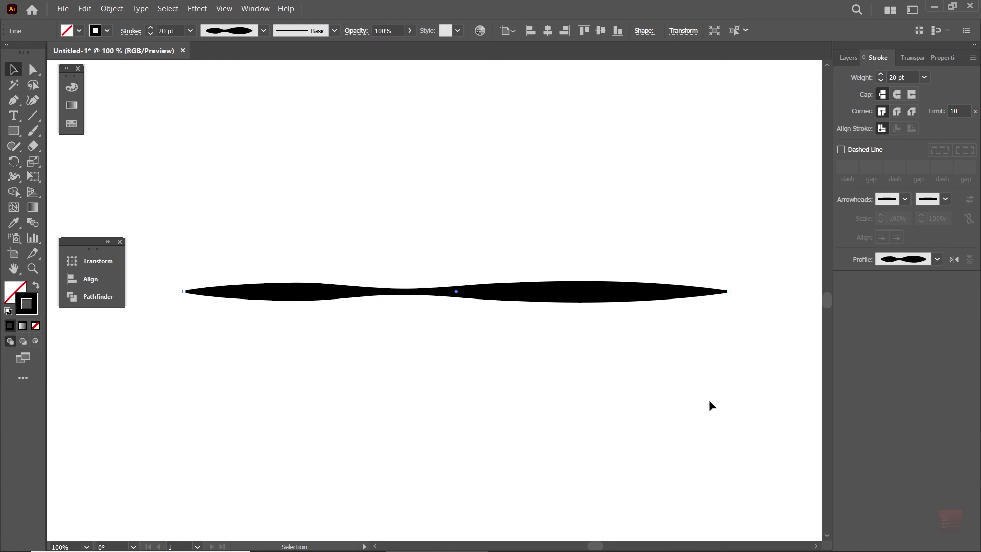
- Reset the line's stroke width profile to Uniform
click(937, 258)
click(896, 279)
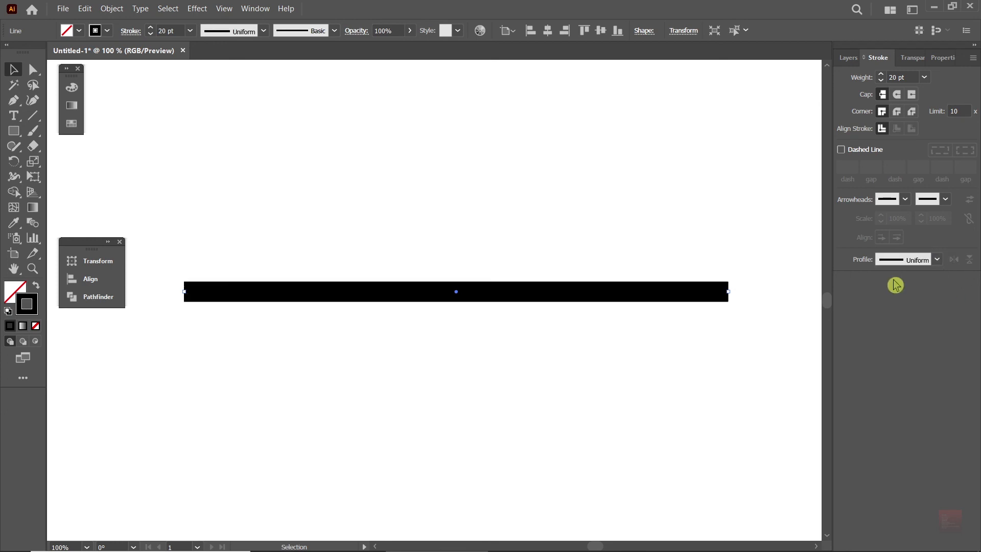
drag(310, 176, 475, 366)
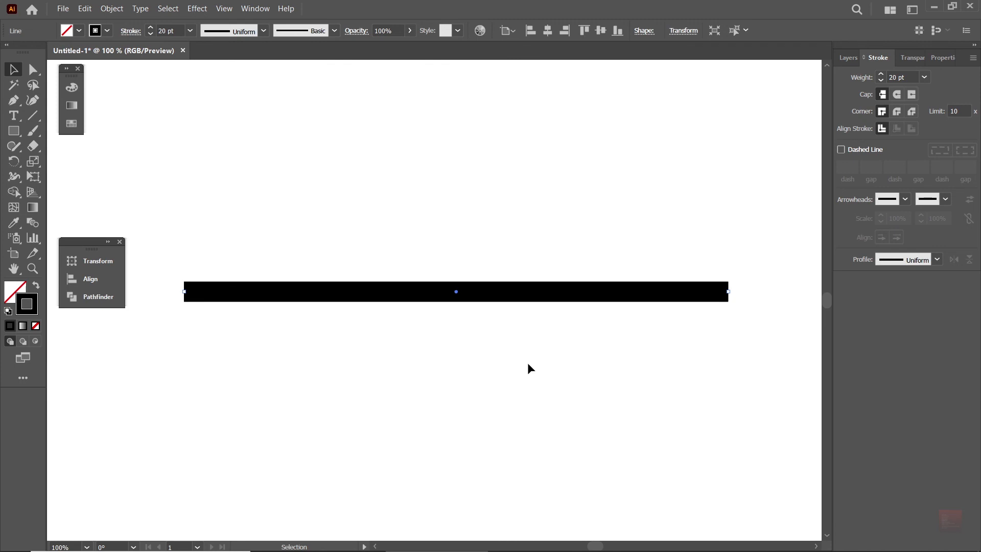